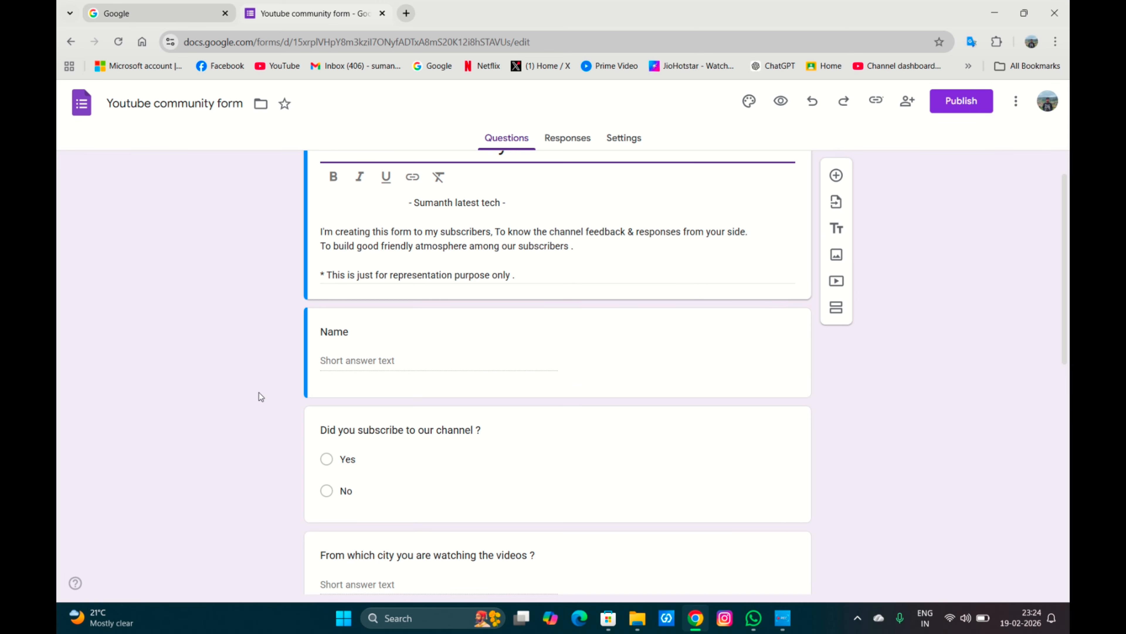
# Scroll through the finished Youtube community form to review its title, description and questions.
pyautogui.scroll(1, 261, 396)
pyautogui.scroll(-1, 261, 396)
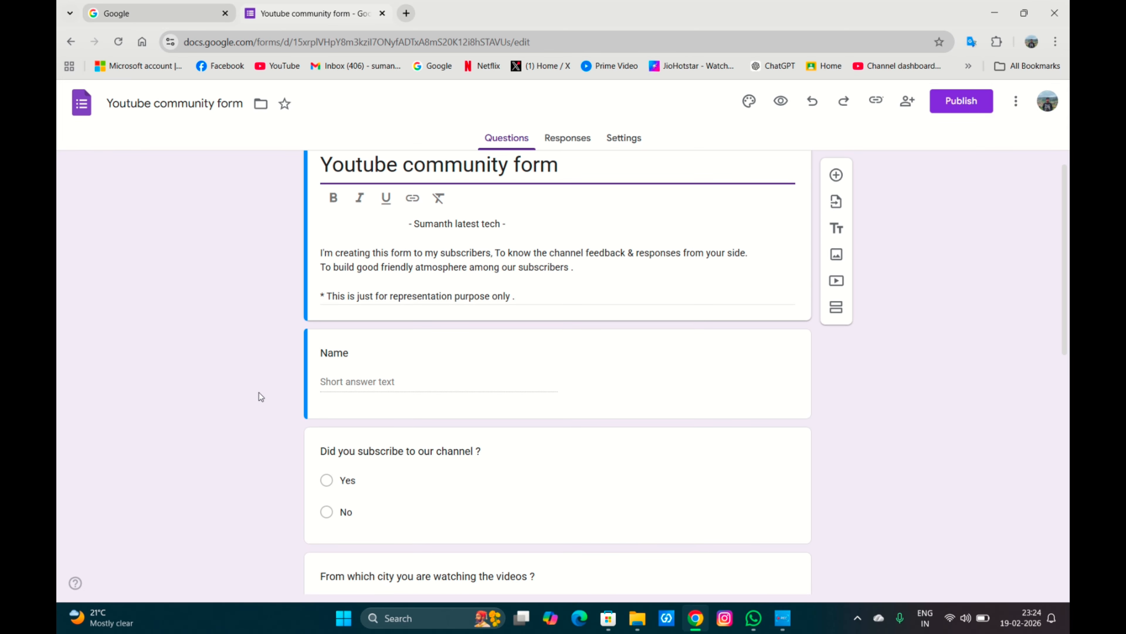
pyautogui.scroll(-1, 261, 396)
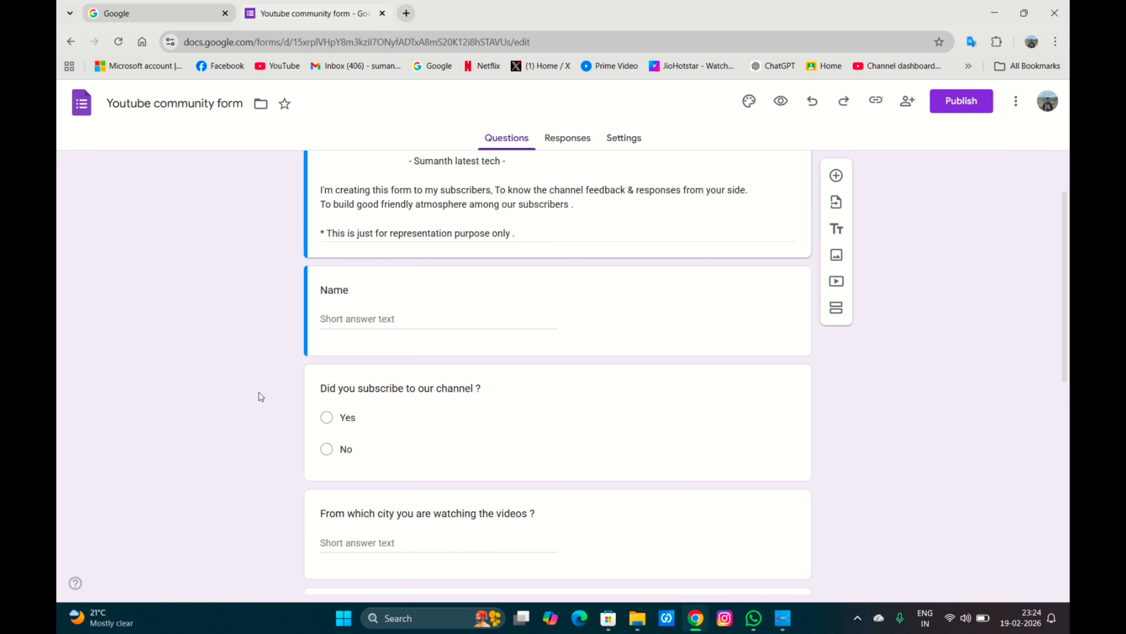
pyautogui.scroll(-2, 261, 396)
pyautogui.scroll(-2, 260, 396)
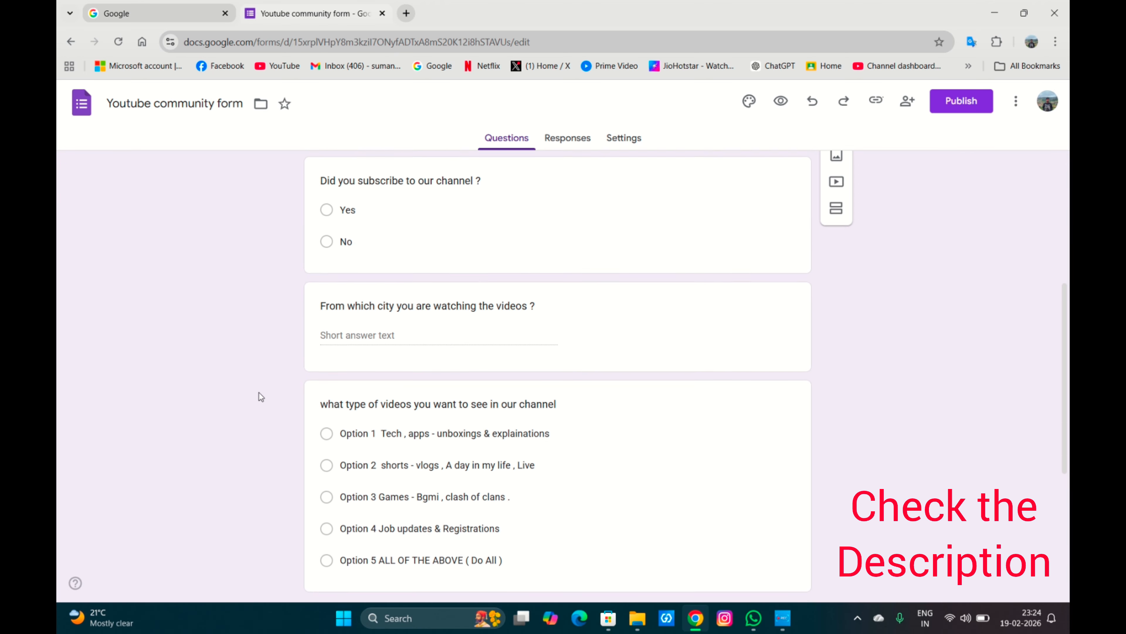
pyautogui.scroll(-3, 261, 396)
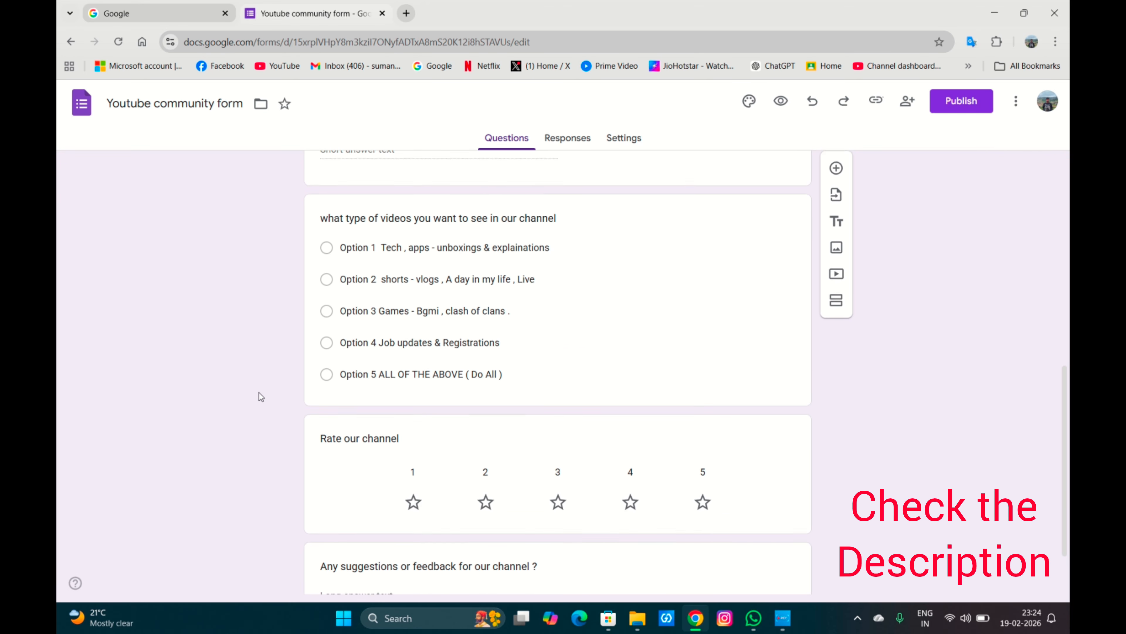
pyautogui.scroll(-1, 261, 396)
pyautogui.scroll(-1, 261, 396)
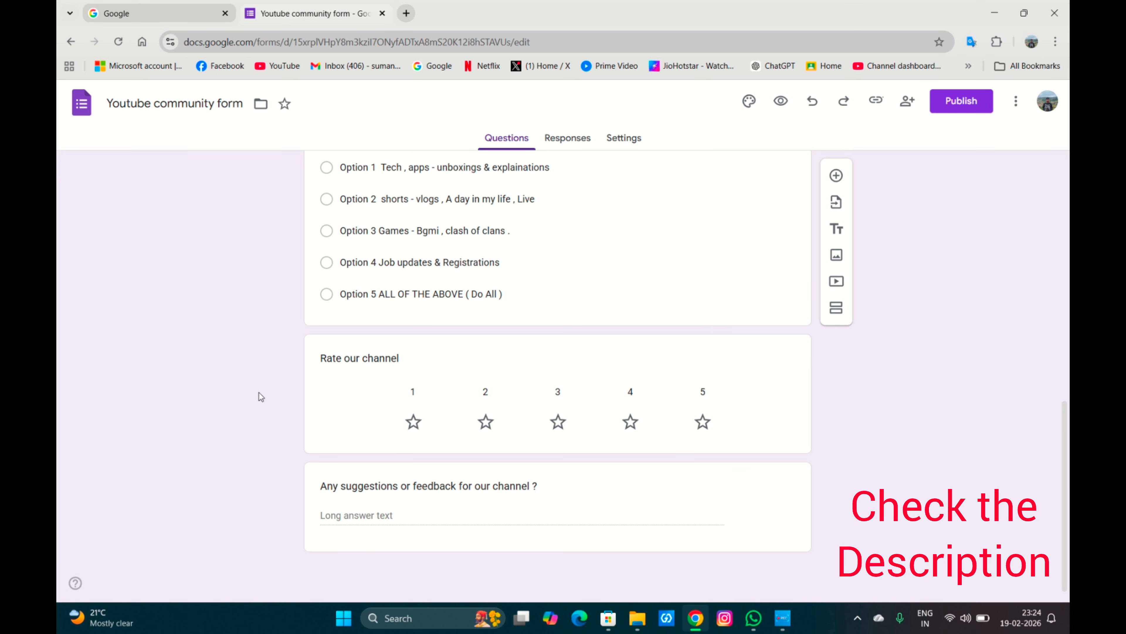
pyautogui.scroll(1, 261, 396)
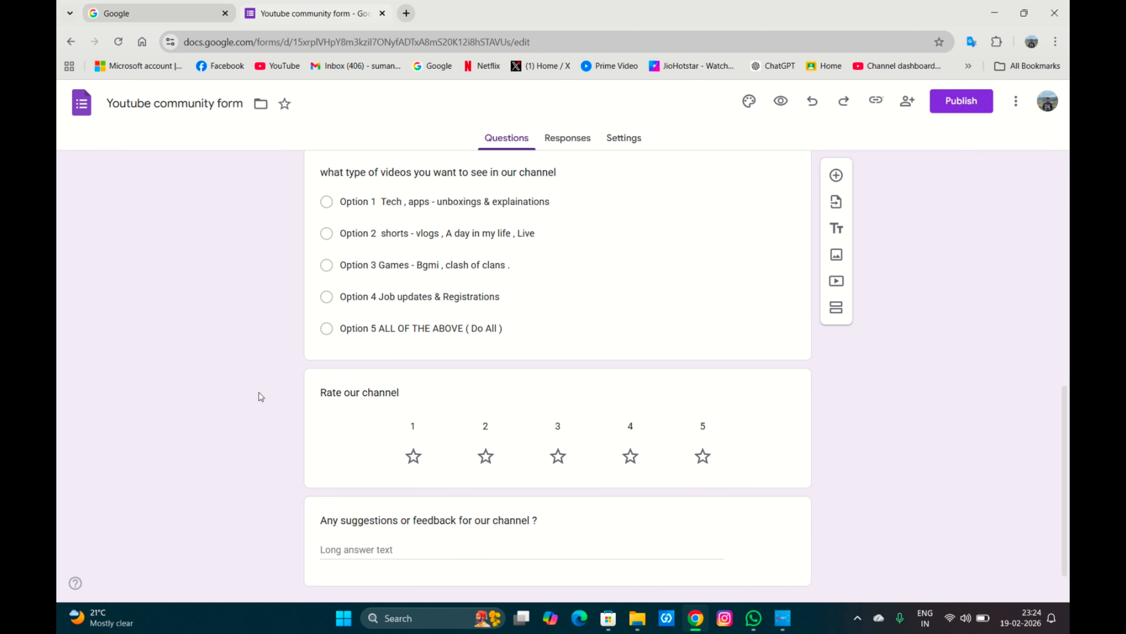
pyautogui.scroll(12, 261, 397)
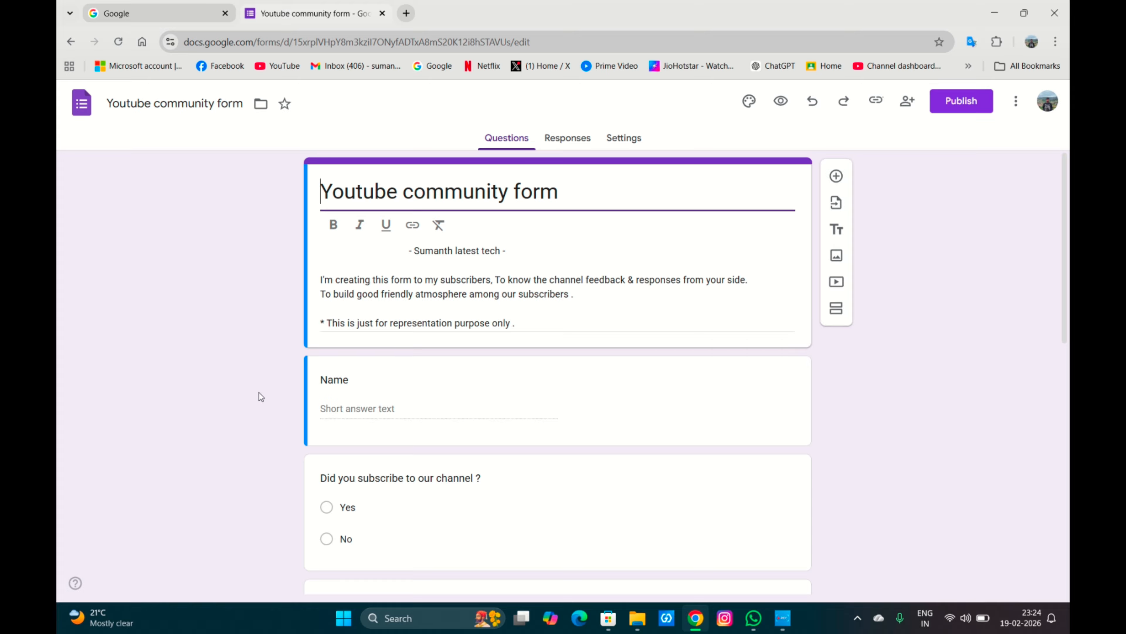
pyautogui.scroll(-1, 261, 396)
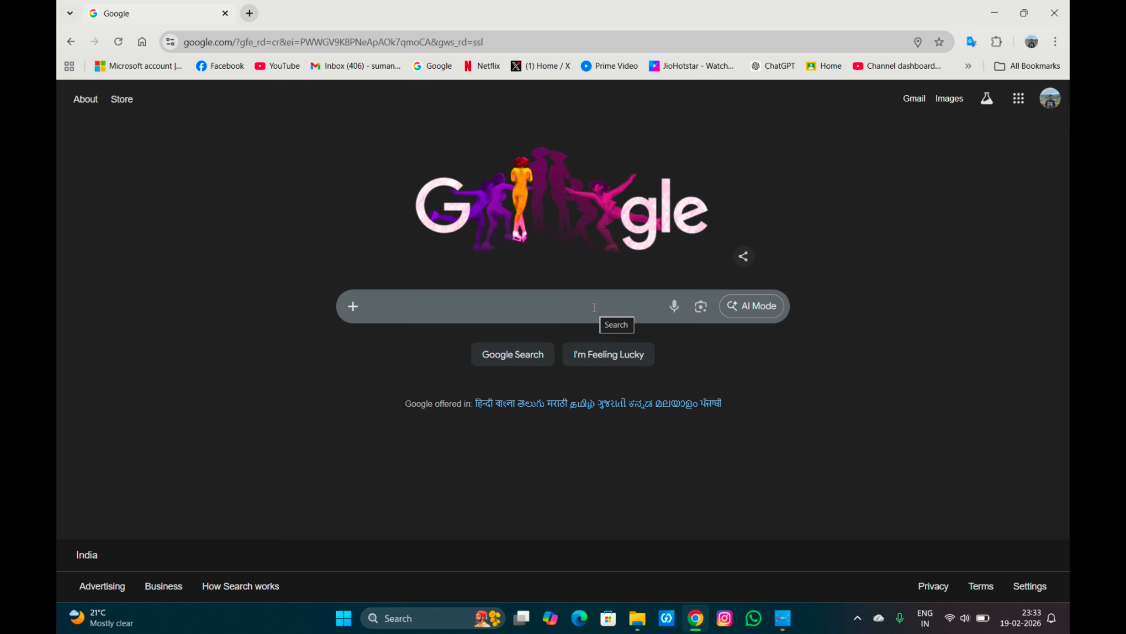
# Search Google for google forms and open the Google Forms sign-in result.
pyautogui.write('g')
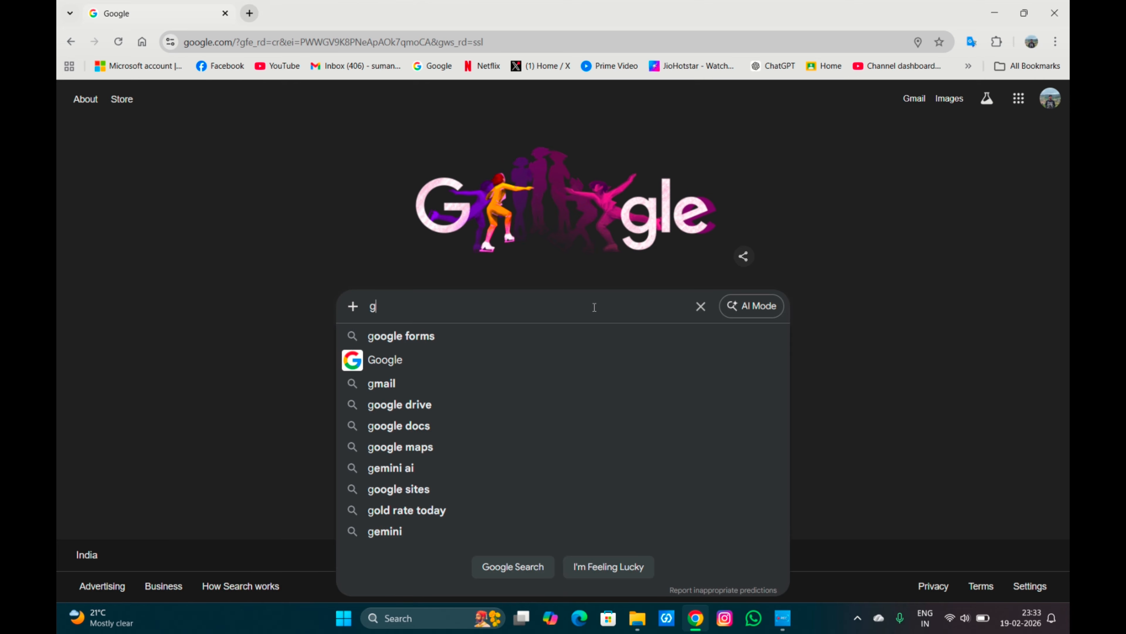
pyautogui.write('oogle forms')
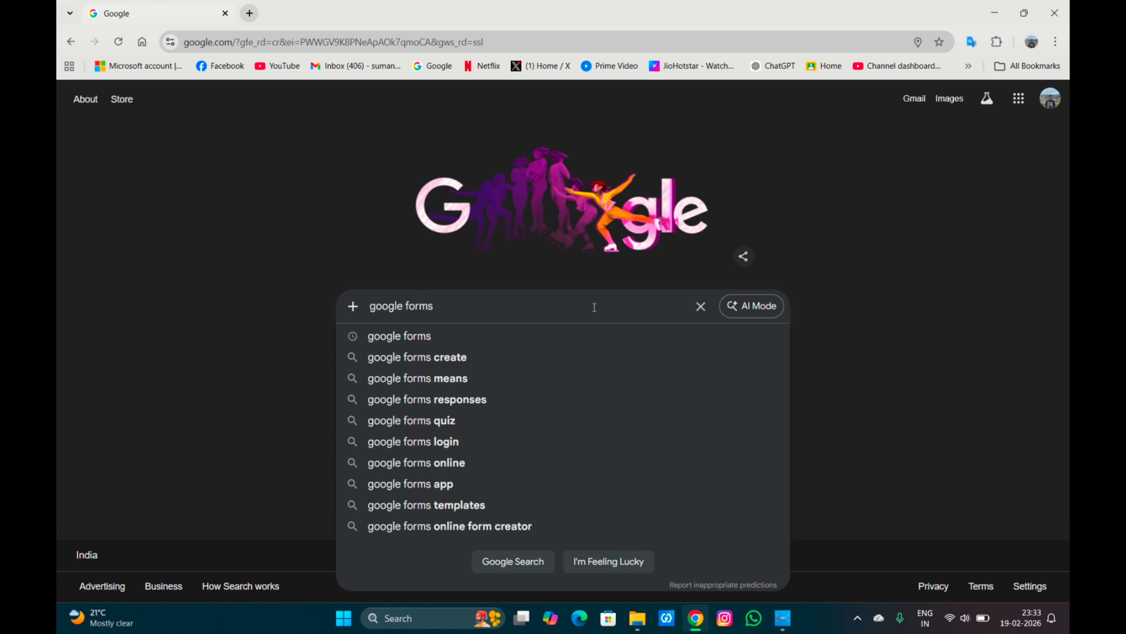
pyautogui.press('Return')
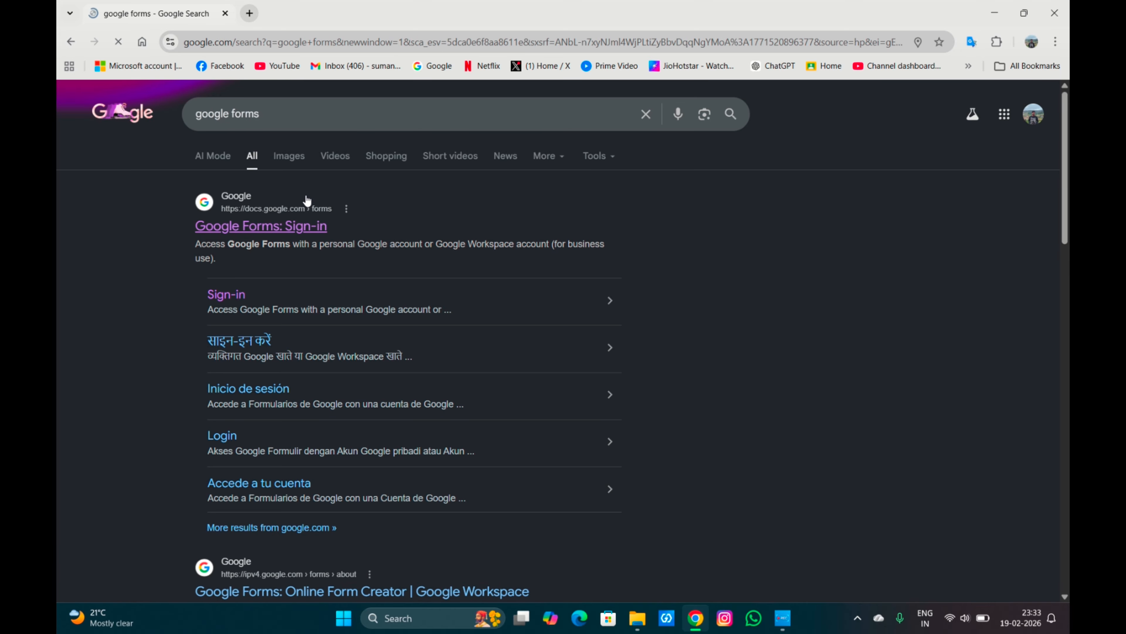
pyautogui.click(305, 224)
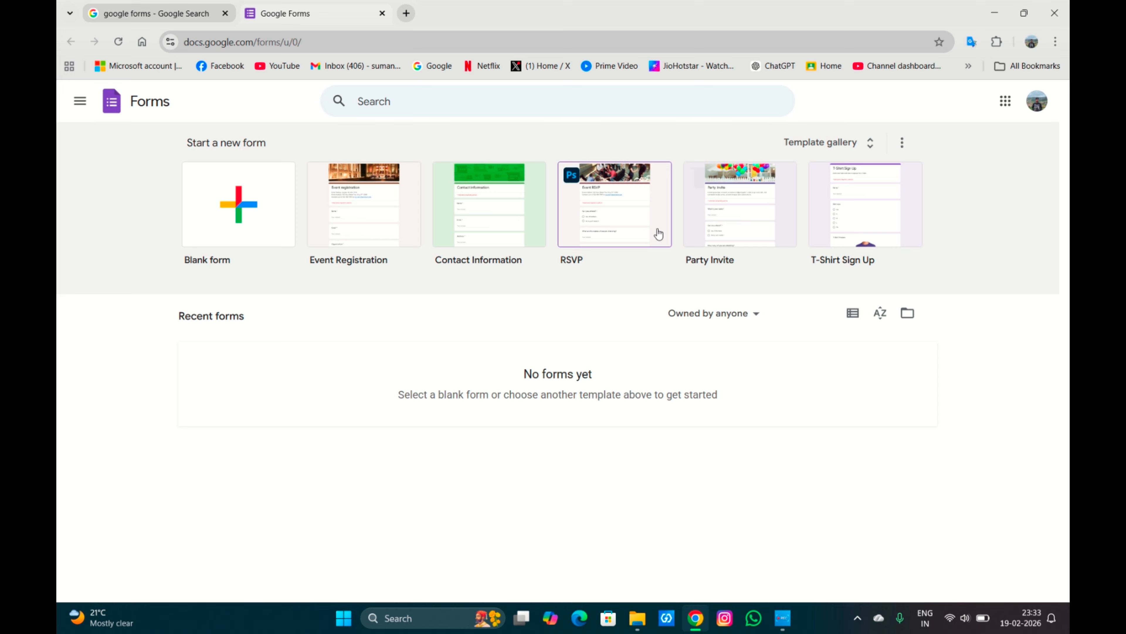
# Start a blank form and rename its title to Youtube community form.
pyautogui.click(276, 231)
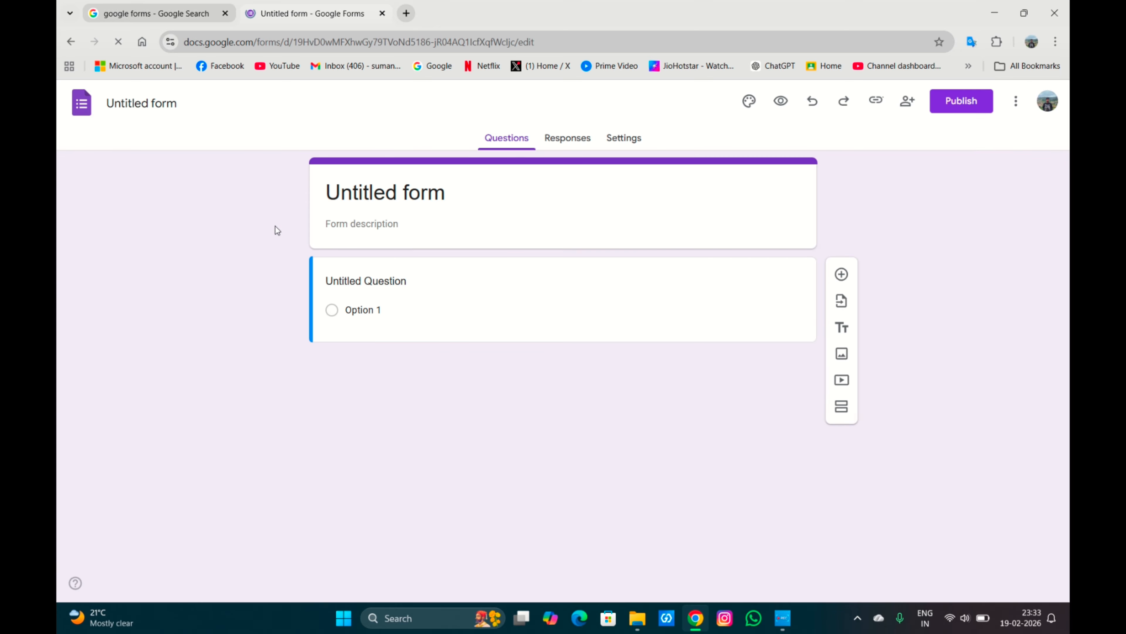
pyautogui.click(413, 198)
pyautogui.click(399, 191)
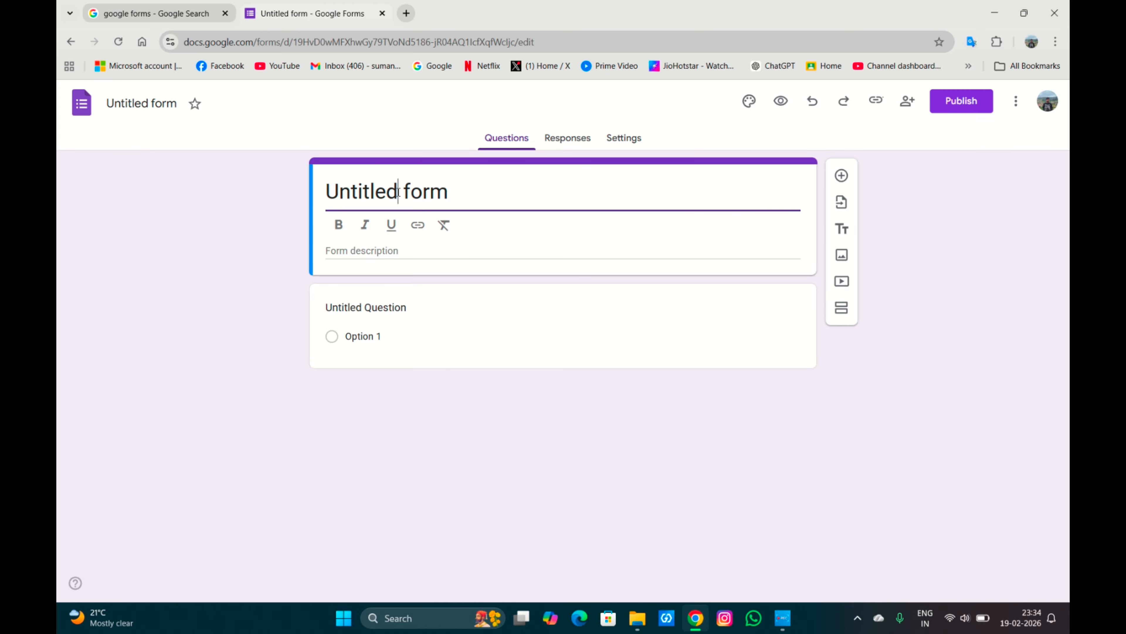
pyautogui.press('BackSpace')
pyautogui.press('BackSpace')
pyautogui.press('BackSpace')
pyautogui.press('BackSpace')
pyautogui.press('BackSpace')
pyautogui.press('BackSpace')
pyautogui.press('BackSpace')
pyautogui.press('BackSpace')
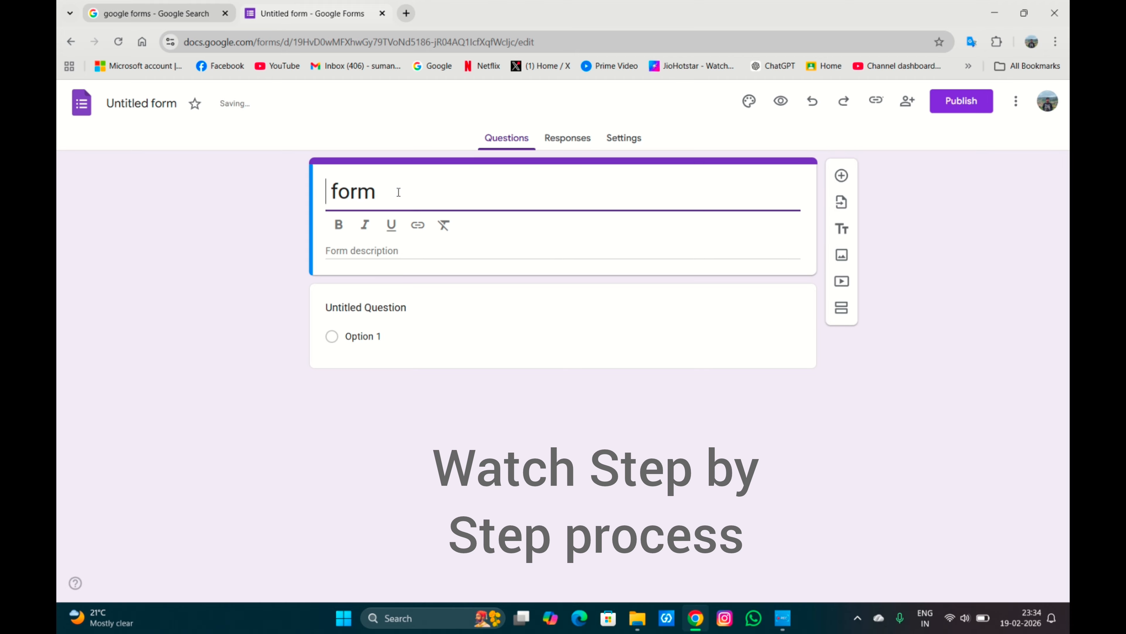
pyautogui.write('Youtube')
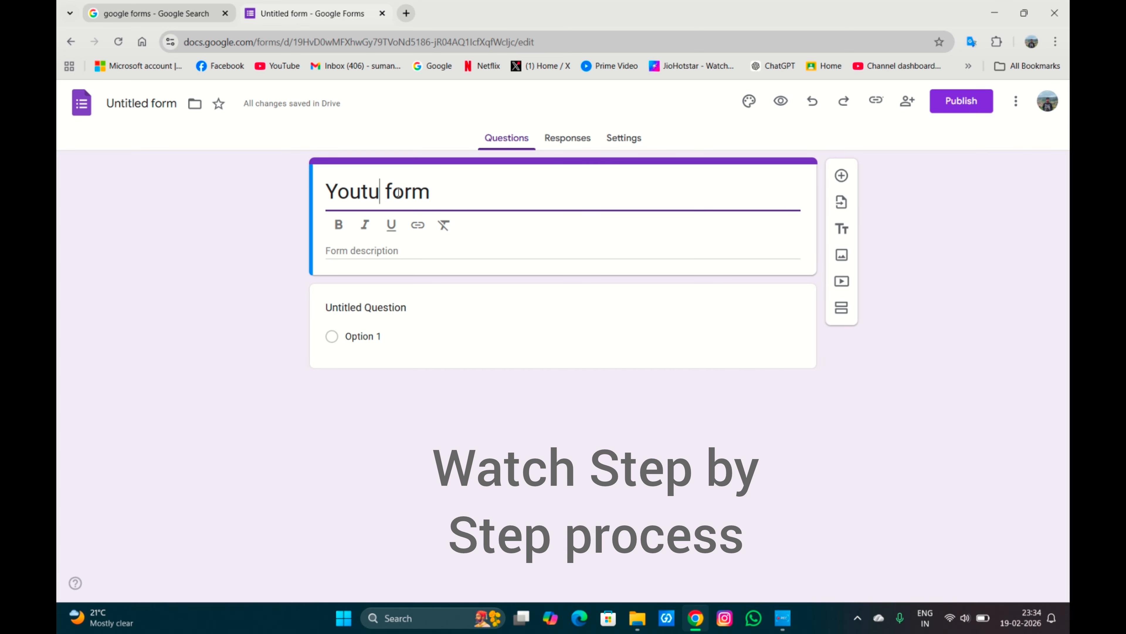
pyautogui.write(' commu')
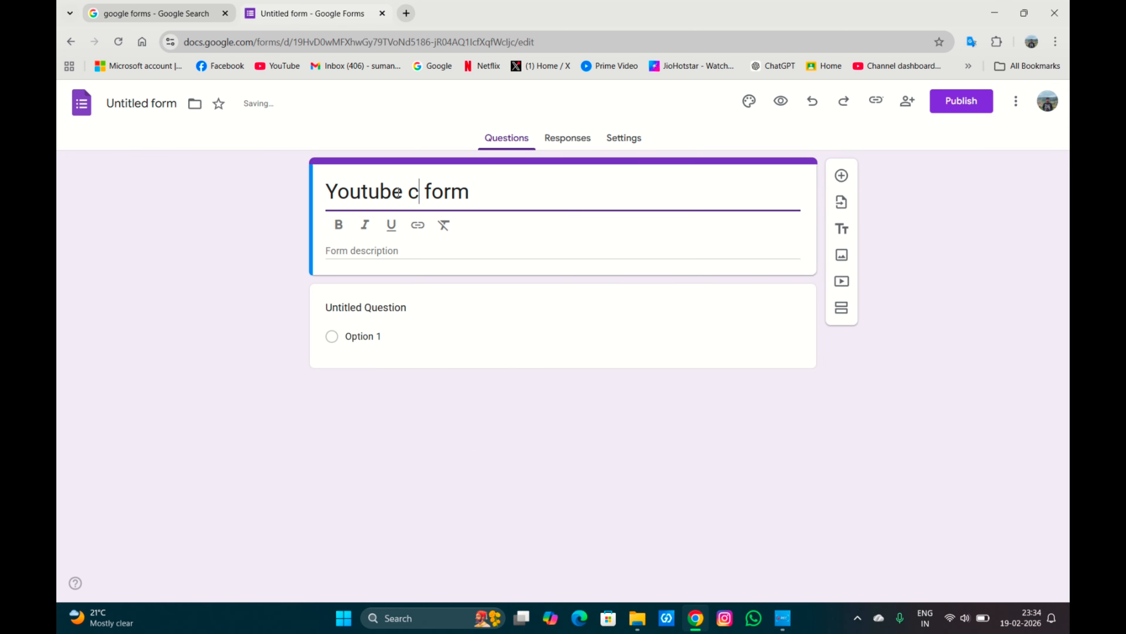
pyautogui.write('nity')
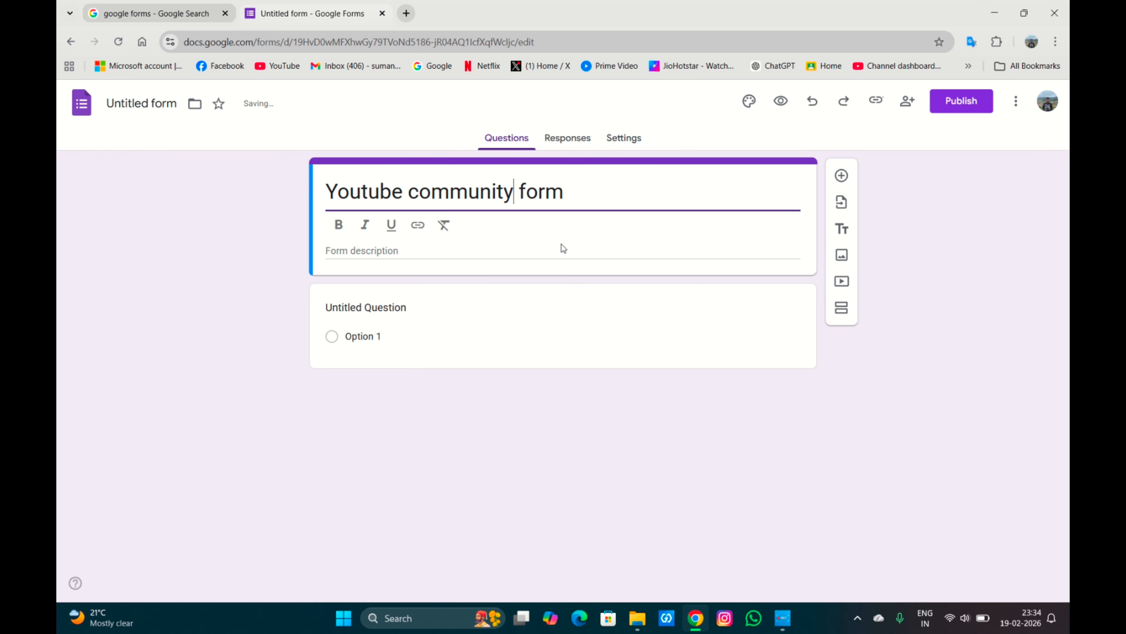
# Enter a description saying the form gathers subscriber feedback on channel performance, adding *This is just for representation purpose only.
pyautogui.click(506, 254)
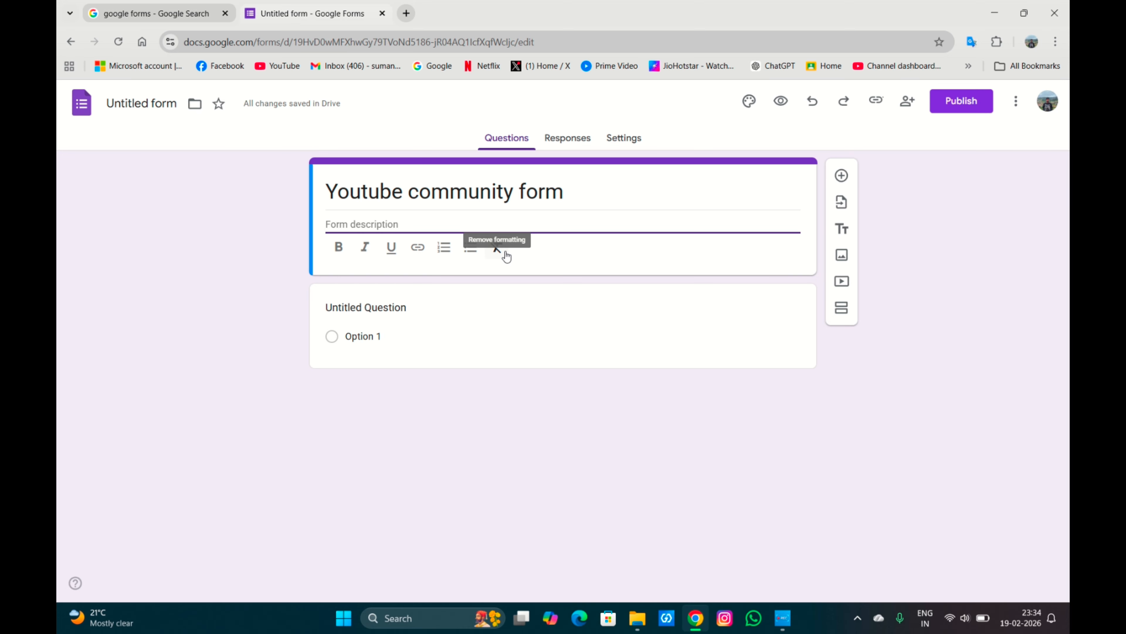
pyautogui.write('im c')
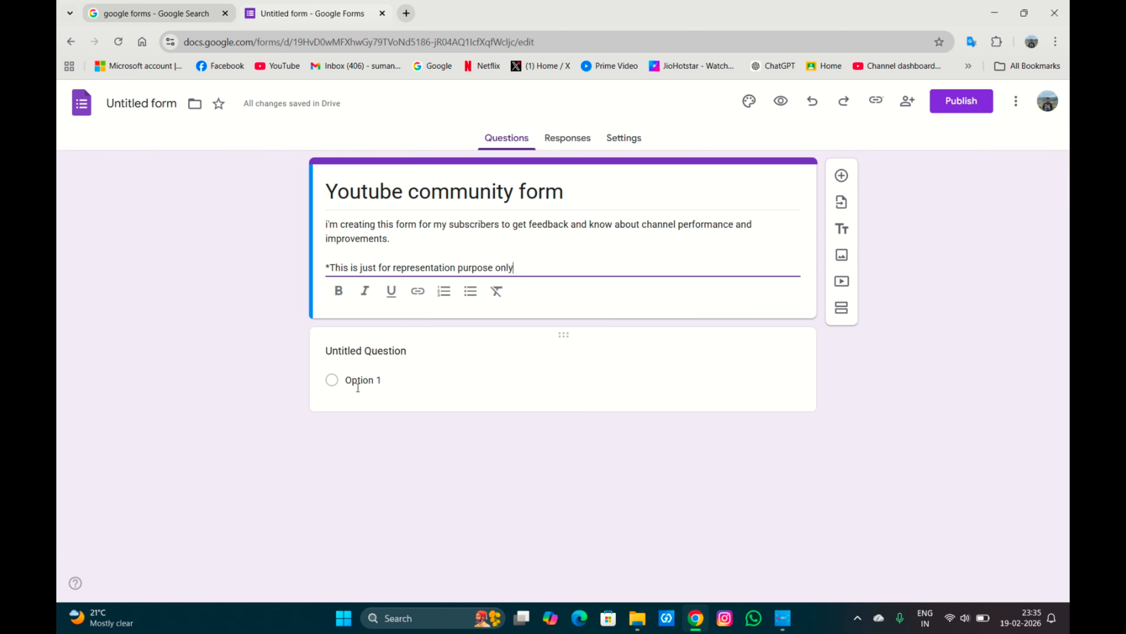
# Change the first question to Short answer and title it Name.
pyautogui.click(398, 353)
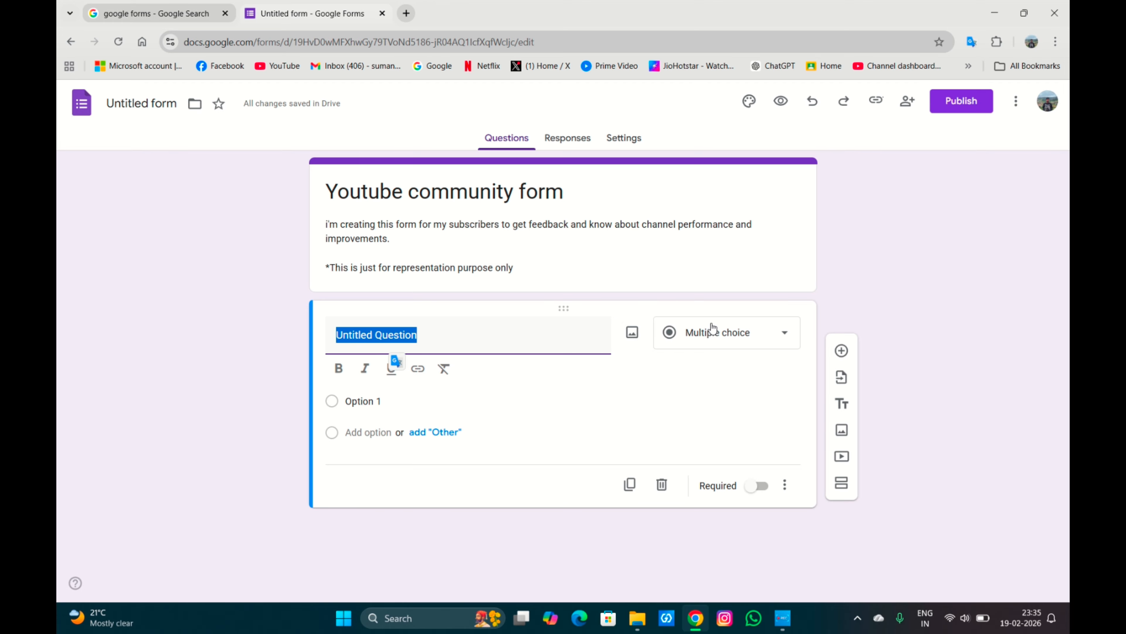
pyautogui.click(726, 346)
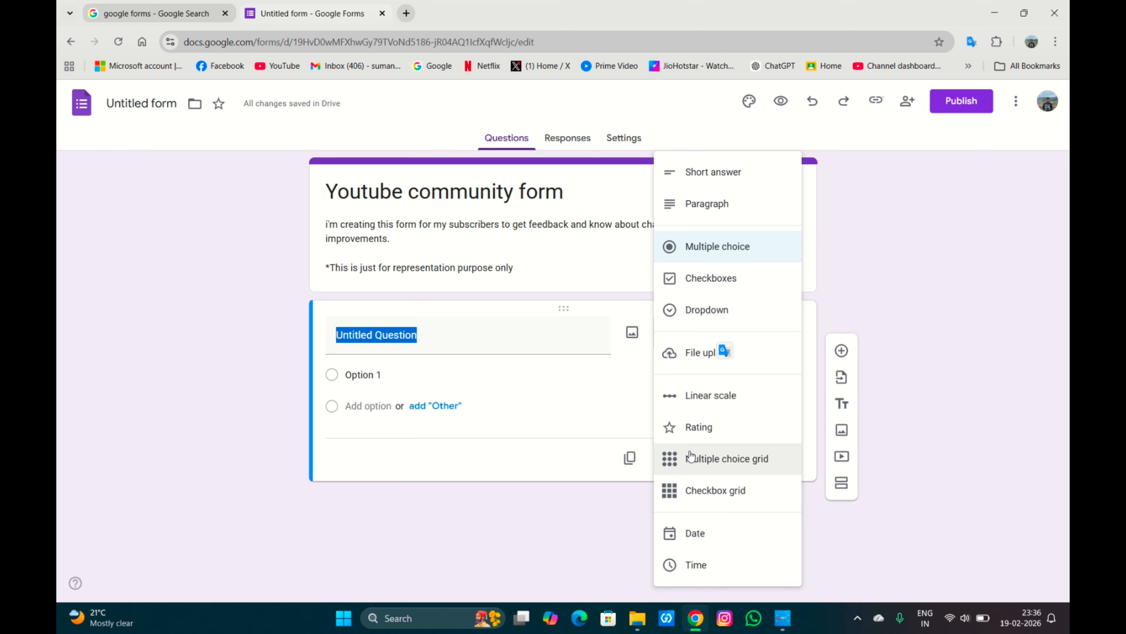
pyautogui.click(723, 177)
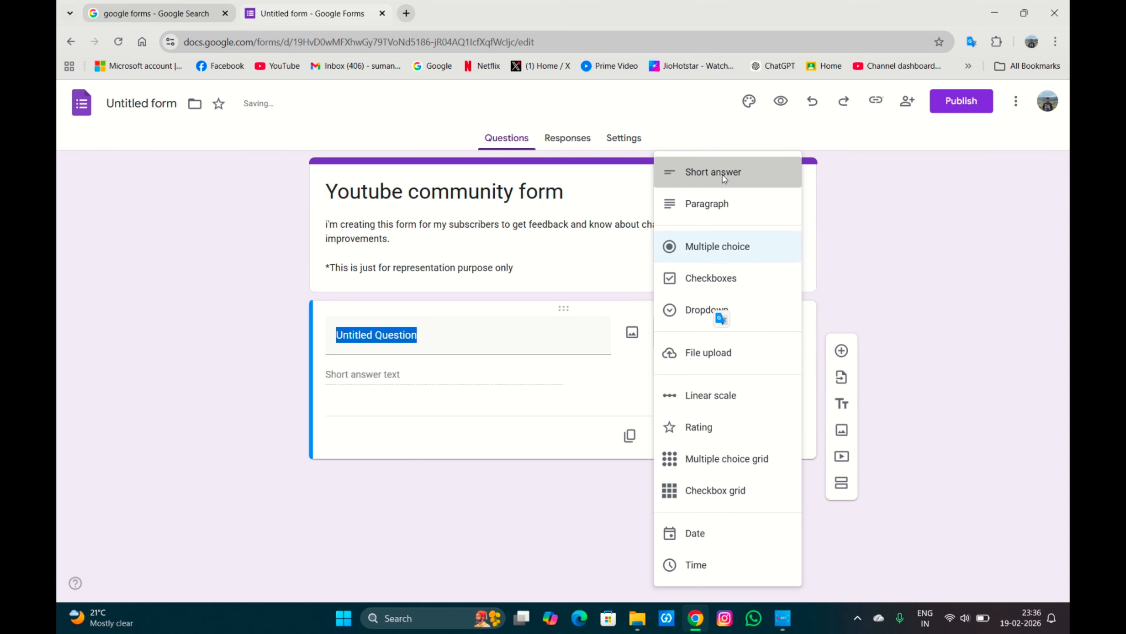
pyautogui.click(505, 334)
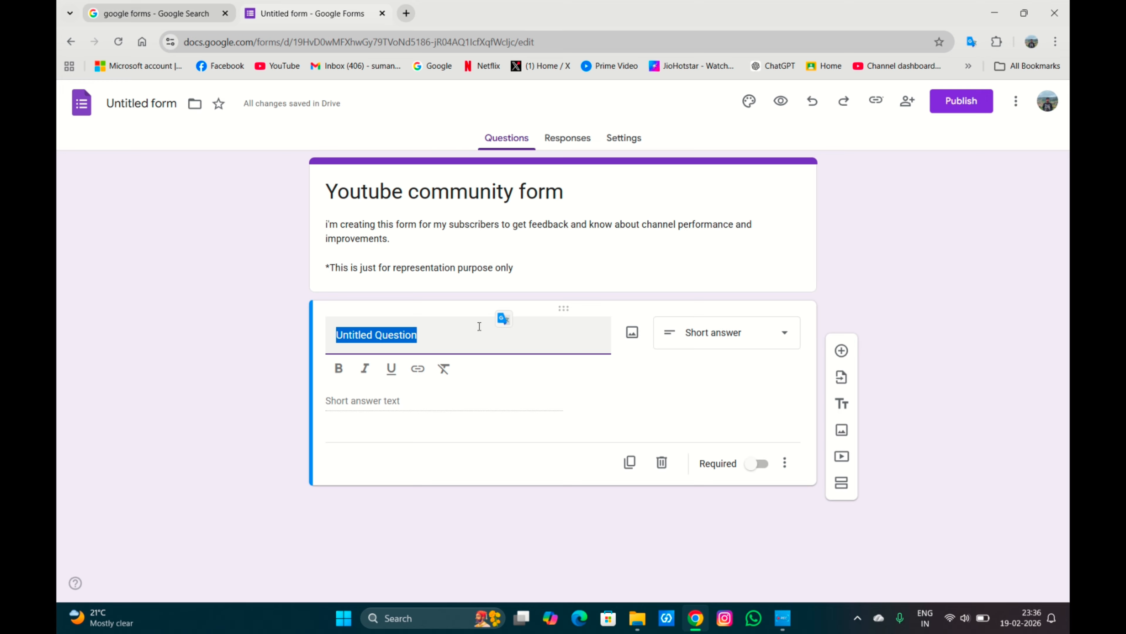
pyautogui.click(430, 346)
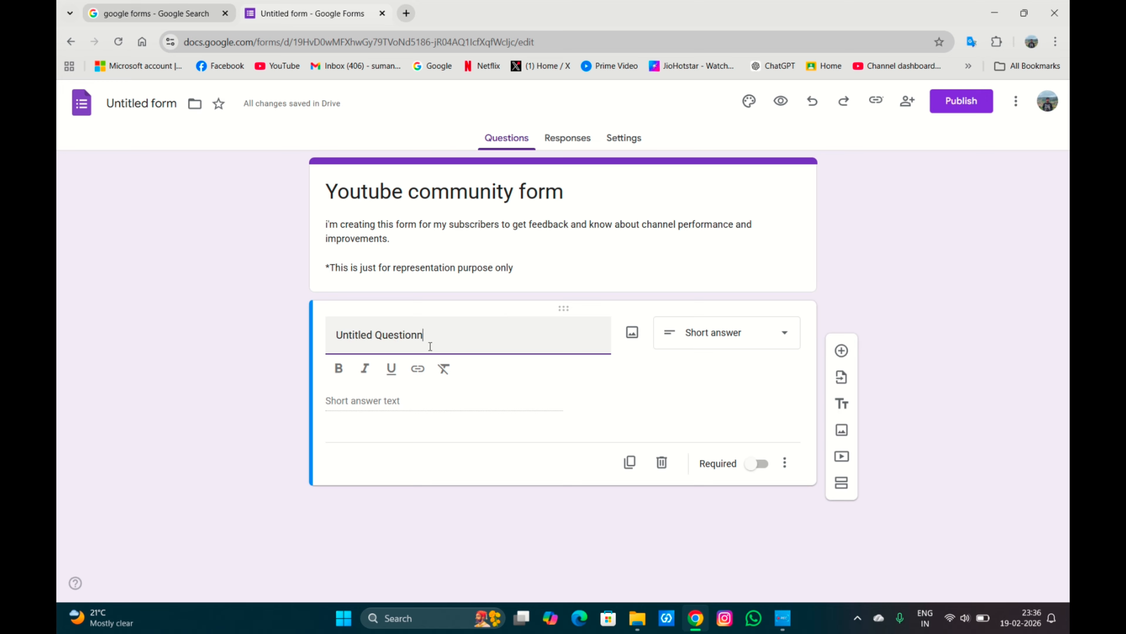
pyautogui.press('BackSpace')
pyautogui.press('BackSpace')
pyautogui.press('BackSpace')
pyautogui.press('BackSpace')
pyautogui.press('BackSpace')
pyautogui.press('BackSpace')
pyautogui.press('BackSpace')
pyautogui.press('BackSpace')
pyautogui.press('BackSpace')
pyautogui.press('BackSpace')
pyautogui.press('BackSpace')
pyautogui.press('BackSpace')
pyautogui.press('BackSpace')
pyautogui.press('BackSpace')
pyautogui.press('BackSpace')
pyautogui.press('BackSpace')
pyautogui.press('BackSpace')
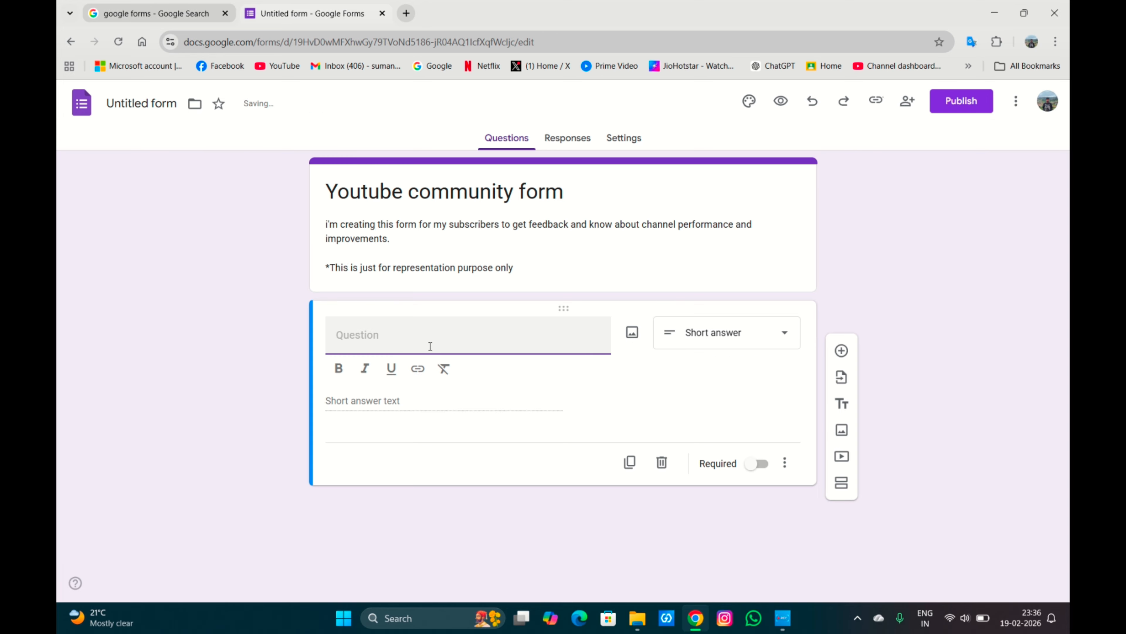
pyautogui.write('Name')
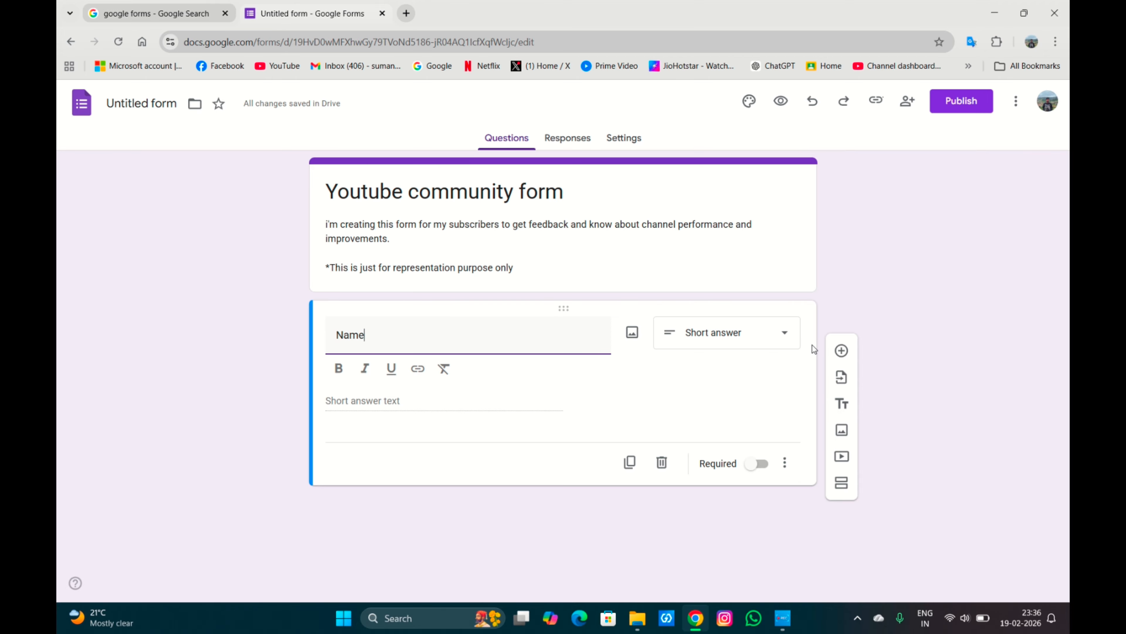
# Add a multiple choice question 'did you subscribe to our channel' with the suggested options Yes and No only.
pyautogui.click(841, 351)
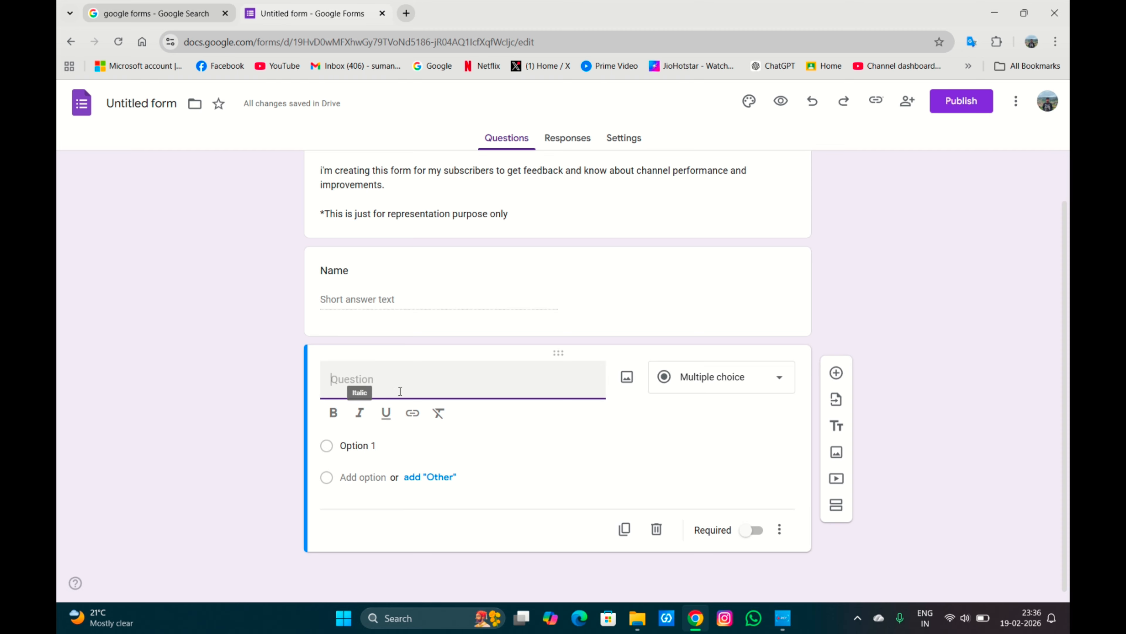
pyautogui.write('di')
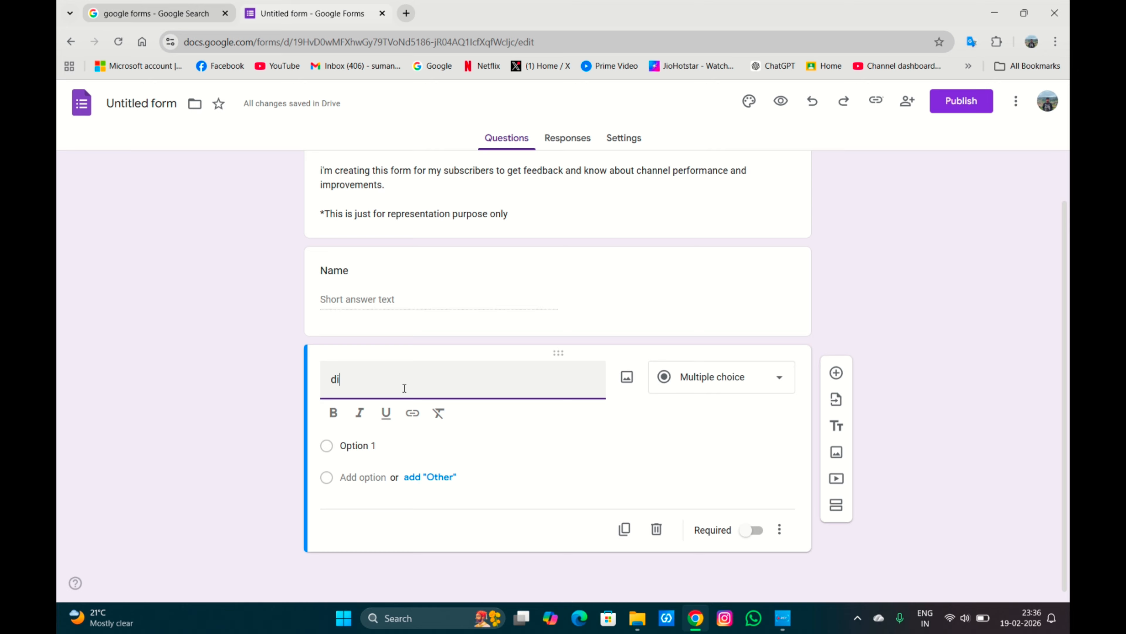
pyautogui.write('d you subscribe to o')
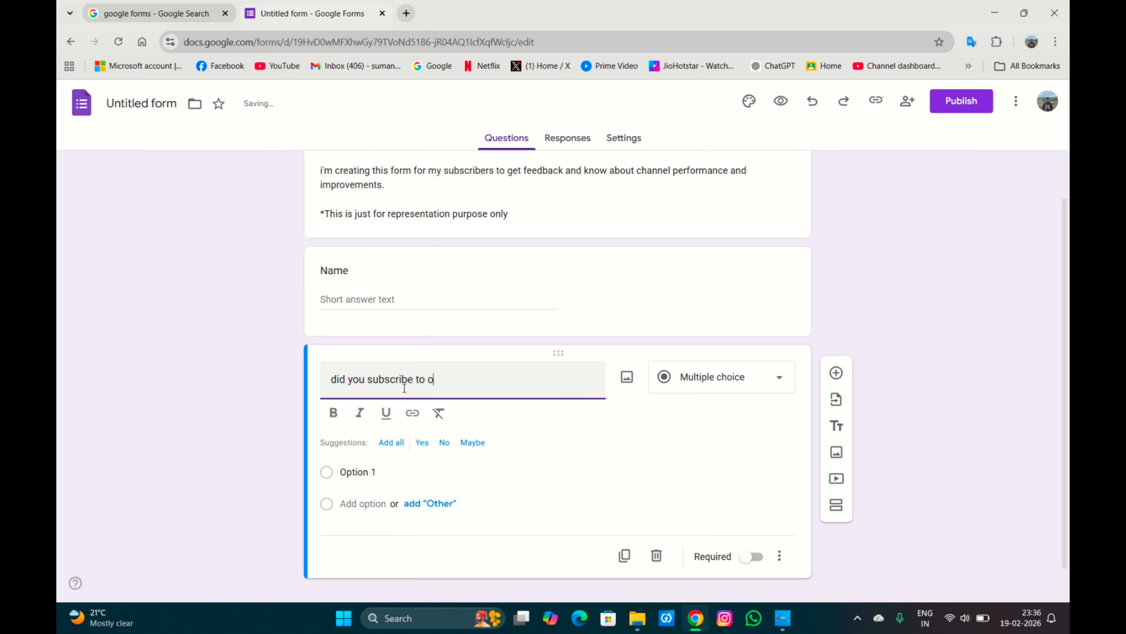
pyautogui.write('ur channel')
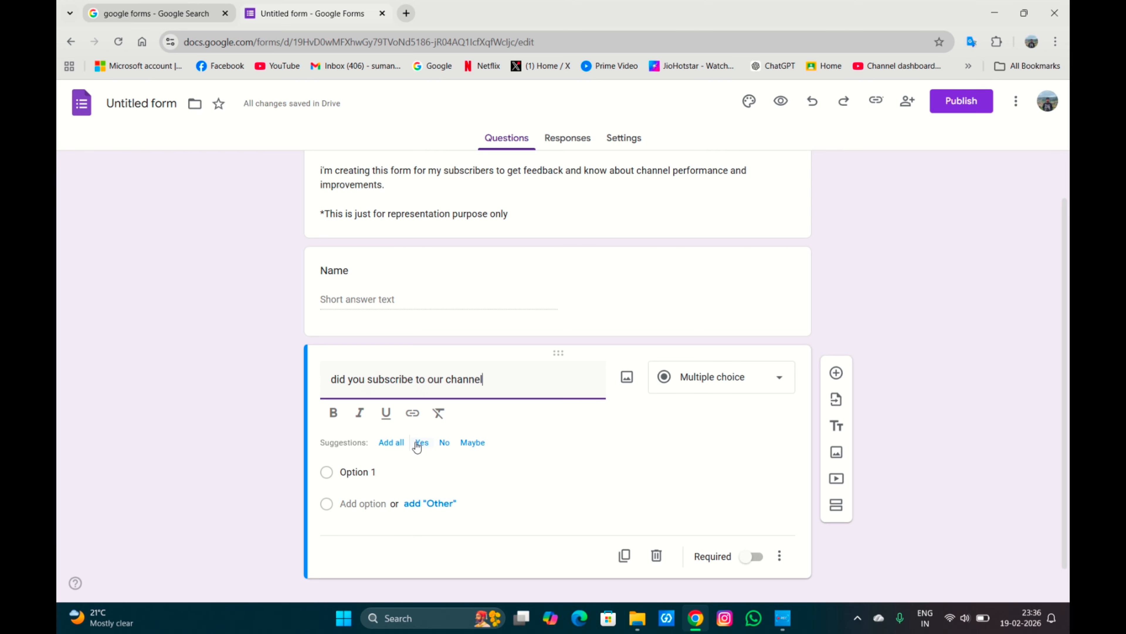
pyautogui.click(399, 444)
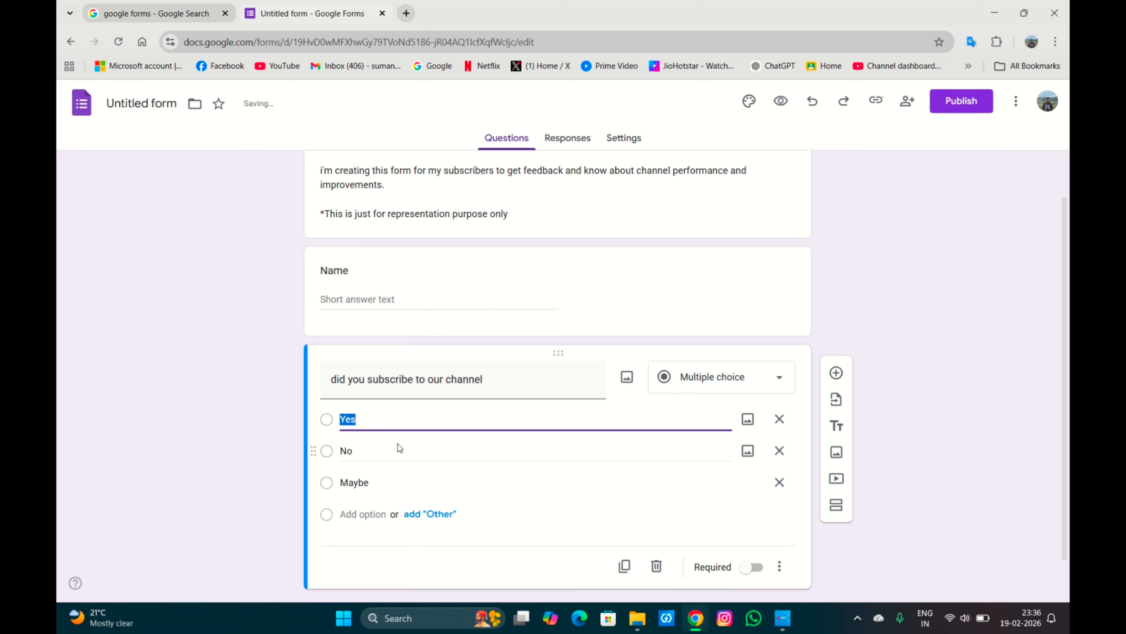
pyautogui.click(779, 445)
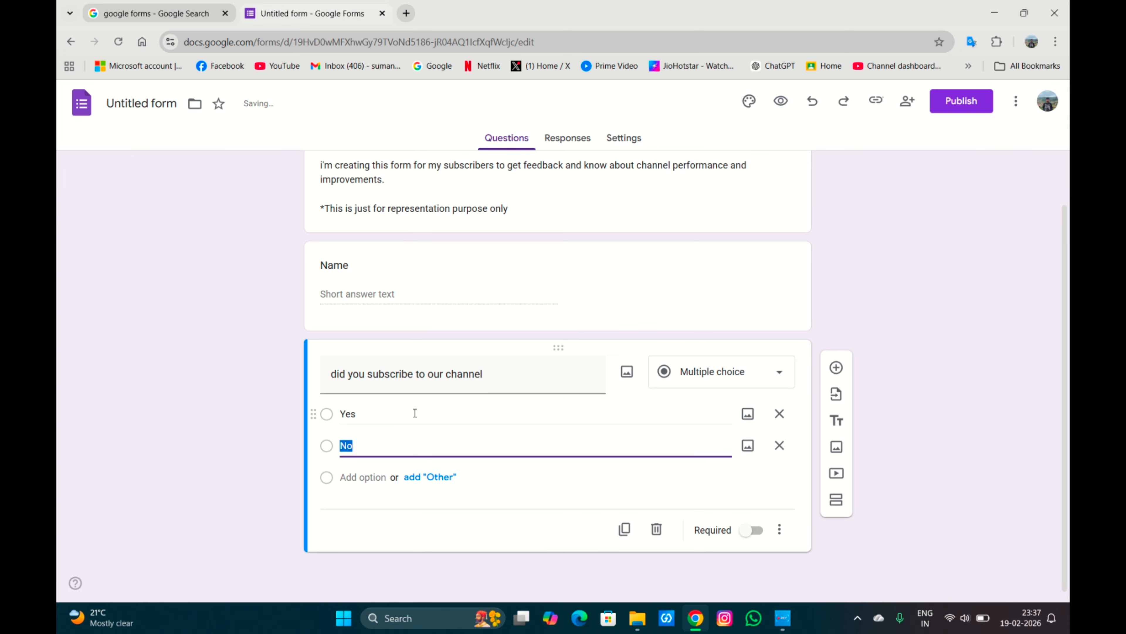
# Capitalize the question's first letter so it reads Did you subscribe to our channel.
pyautogui.click(336, 374)
pyautogui.click(337, 374)
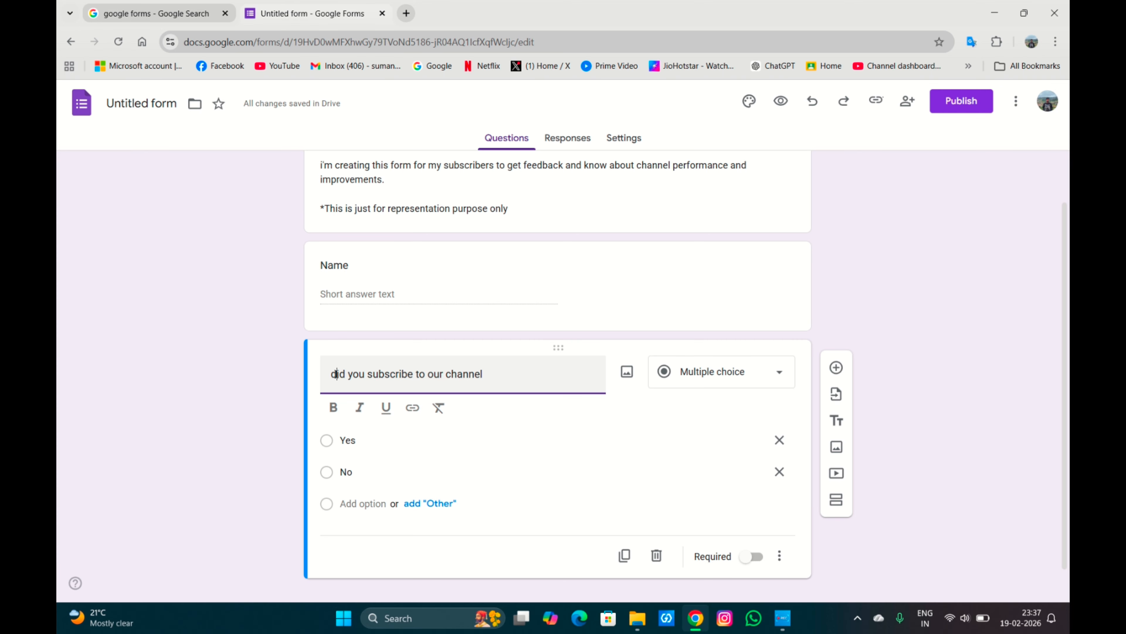
pyautogui.press('BackSpace')
pyautogui.write('D')
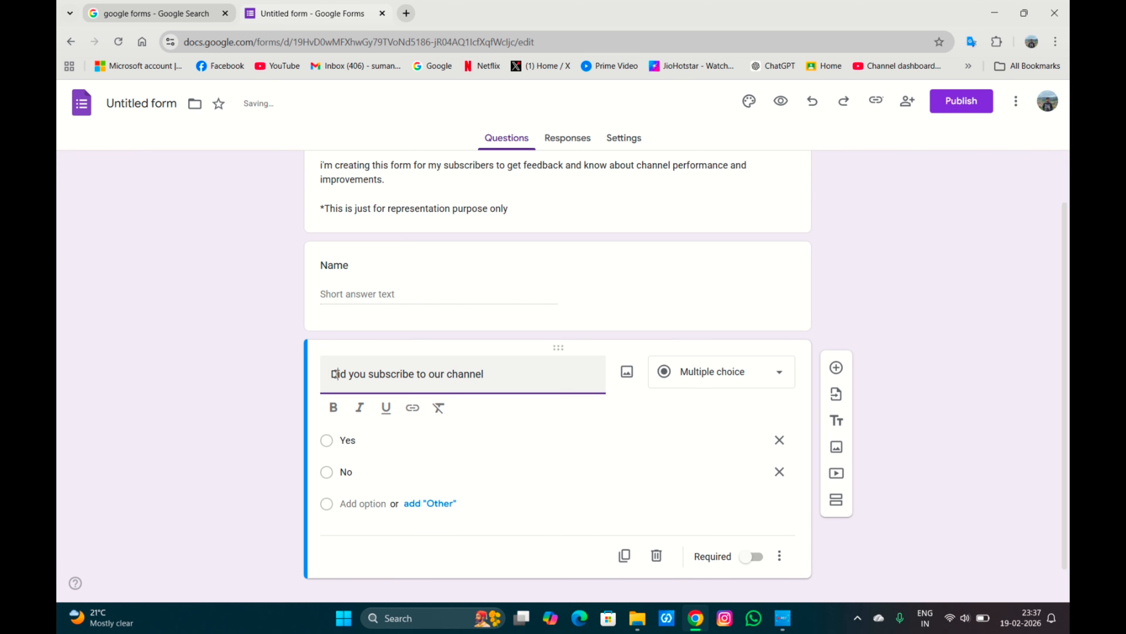
# Add a new question, set as Short answer, titled from which city you are.
pyautogui.click(836, 368)
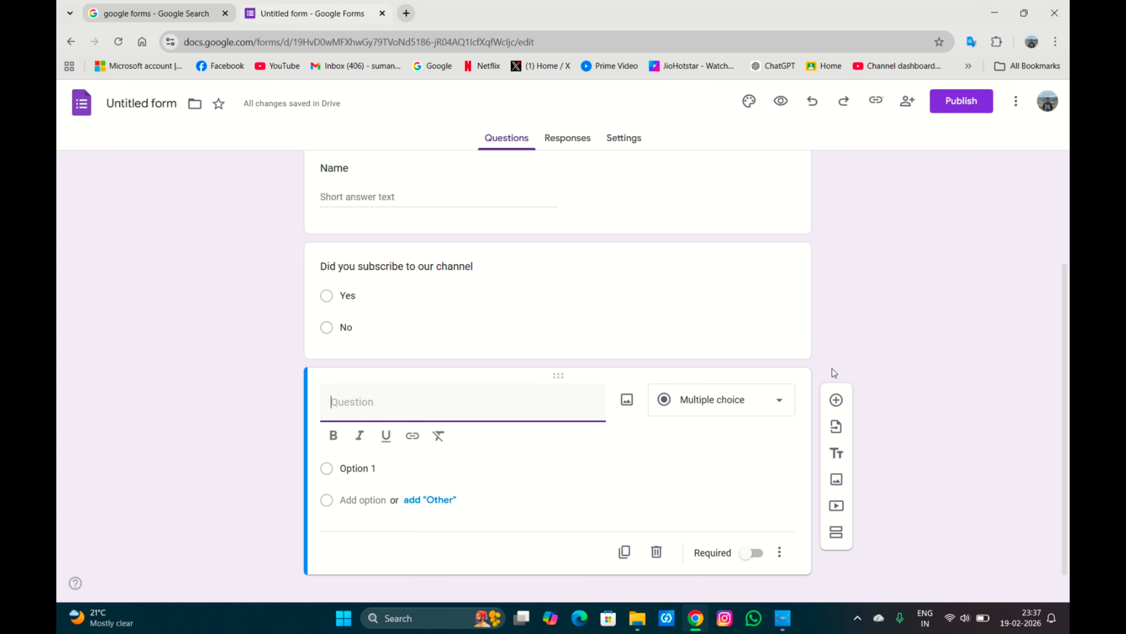
pyautogui.write('which')
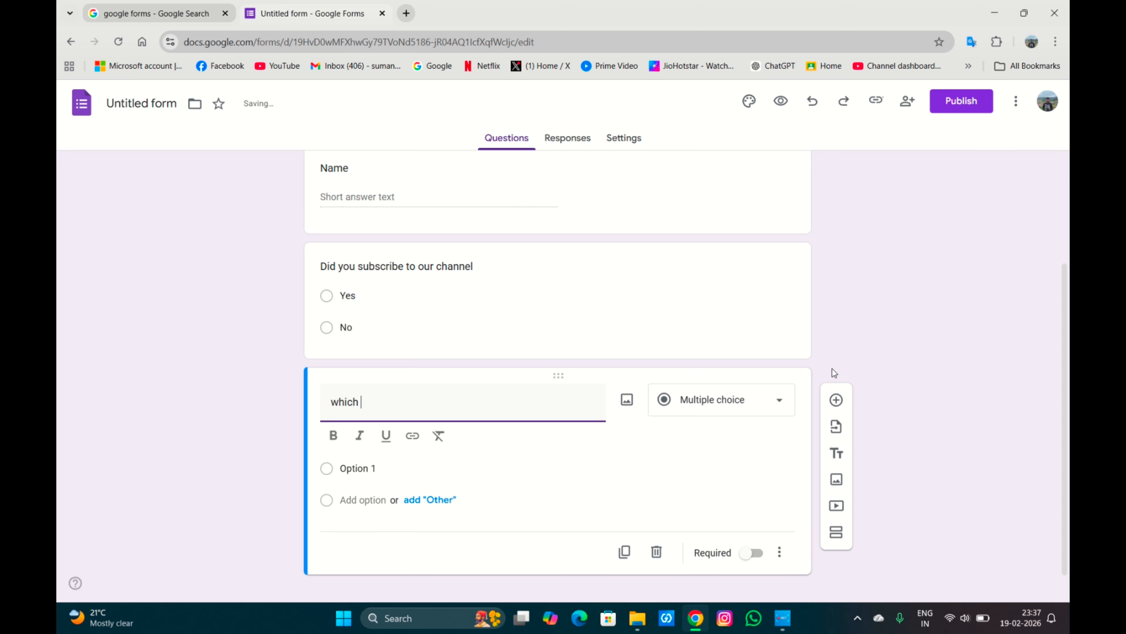
pyautogui.write(' city a')
pyautogui.press('BackSpace')
pyautogui.press('BackSpace')
pyautogui.press('BackSpace')
pyautogui.press('BackSpace')
pyautogui.press('BackSpace')
pyautogui.press('BackSpace')
pyautogui.press('BackSpace')
pyautogui.press('BackSpace')
pyautogui.press('BackSpace')
pyautogui.press('BackSpace')
pyautogui.press('BackSpace')
pyautogui.write('hif')
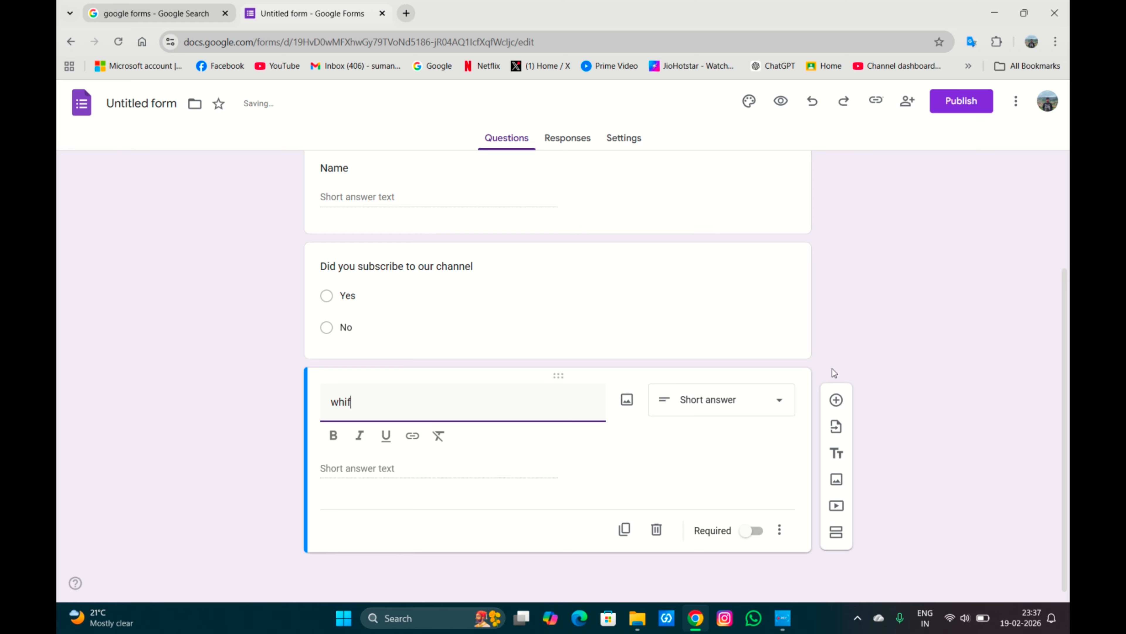
pyautogui.write('rom whi')
pyautogui.write('ch city you are')
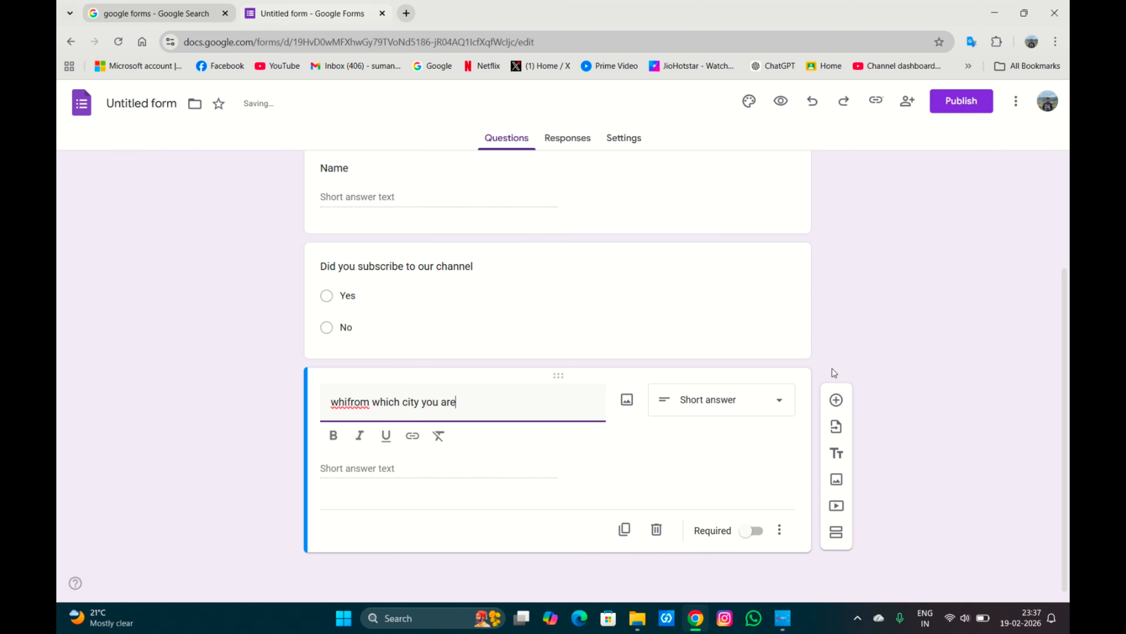
pyautogui.click(348, 401)
pyautogui.press('Delete')
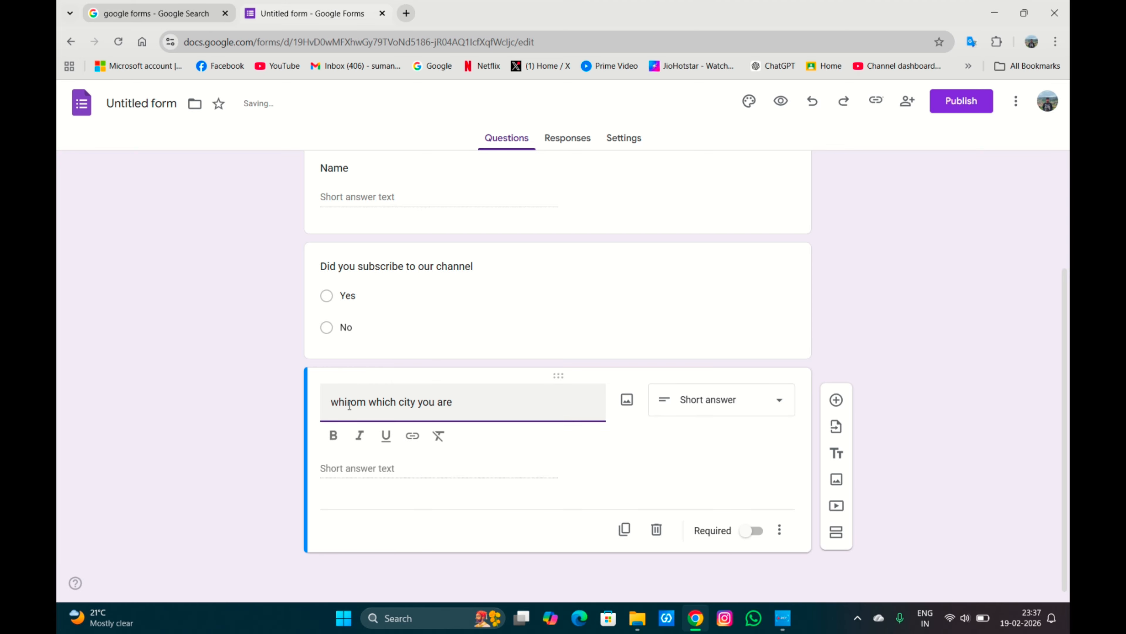
pyautogui.write('ch')
pyautogui.press('Right')
pyautogui.press('Right')
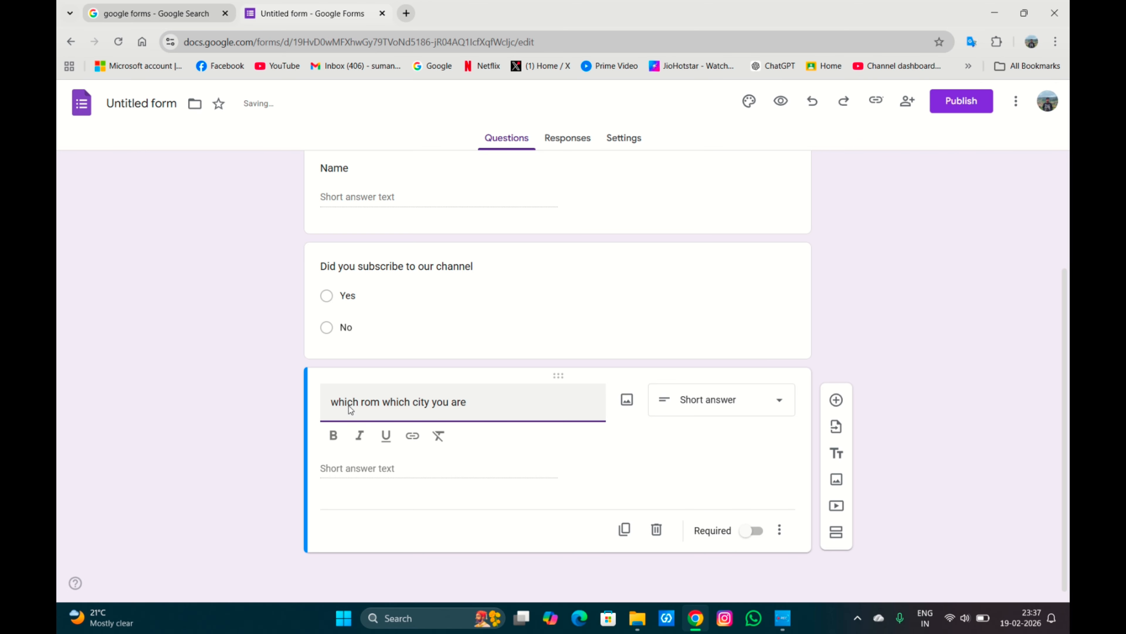
pyautogui.press('BackSpace')
pyautogui.press('BackSpace')
pyautogui.press('BackSpace')
pyautogui.press('BackSpace')
pyautogui.press('BackSpace')
pyautogui.press('BackSpace')
pyautogui.press('BackSpace')
pyautogui.press('BackSpace')
pyautogui.press('BackSpace')
pyautogui.press('BackSpace')
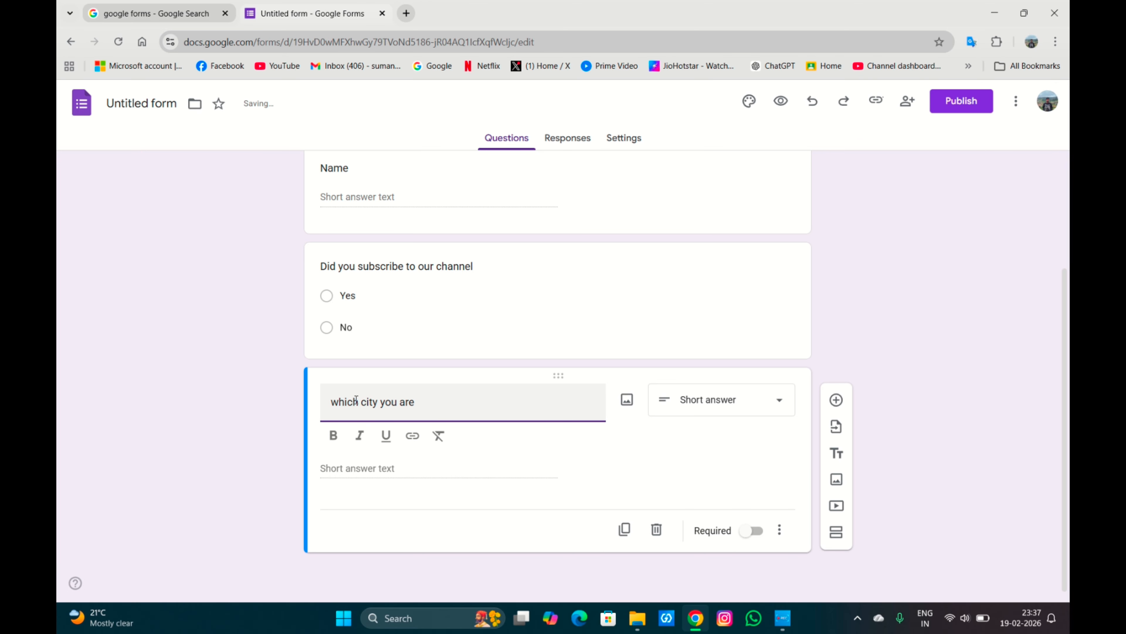
pyautogui.write('from')
pyautogui.click(464, 413)
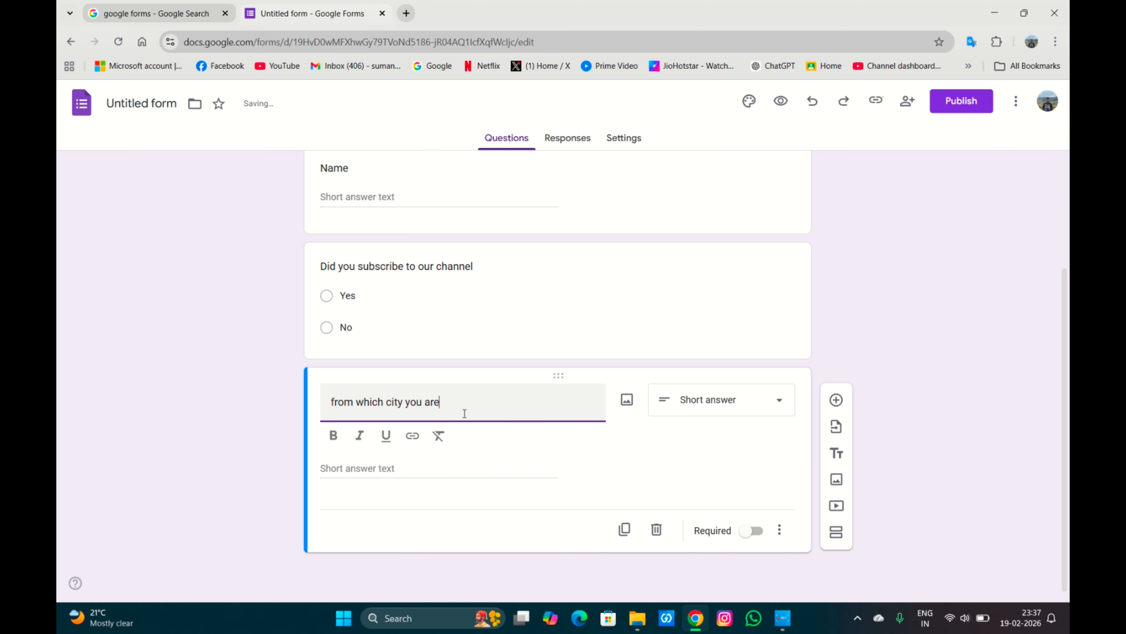
# Extend the question title to read from which city you are watching our videos ?
pyautogui.write('watching our videos ?')
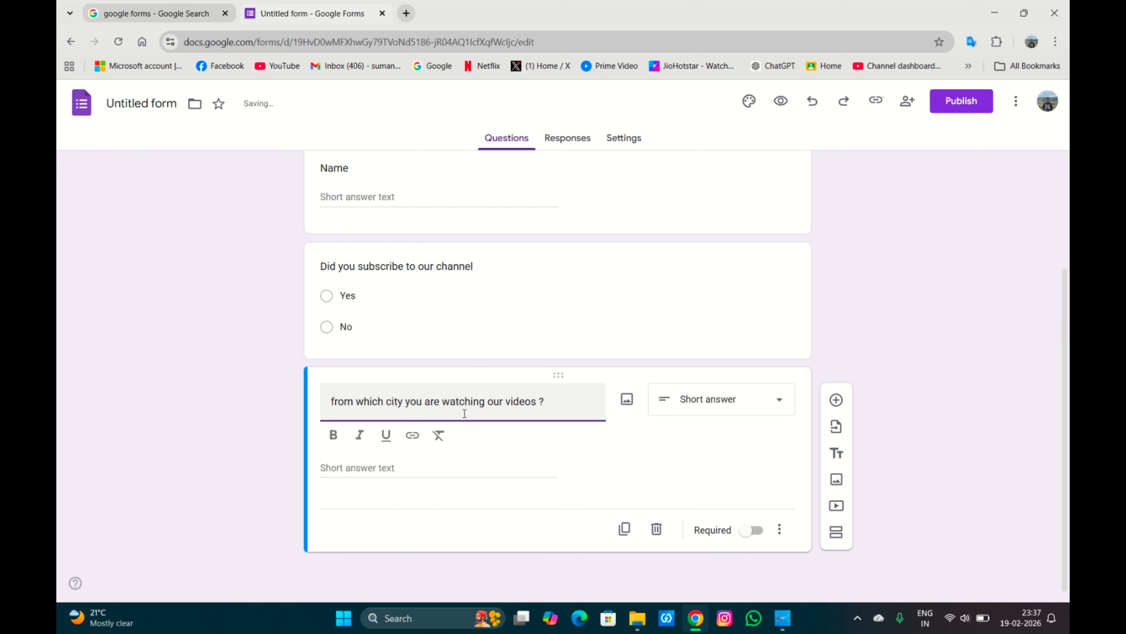
# Add a multiple choice question titled what kind of videos you want to see ?
pyautogui.click(837, 399)
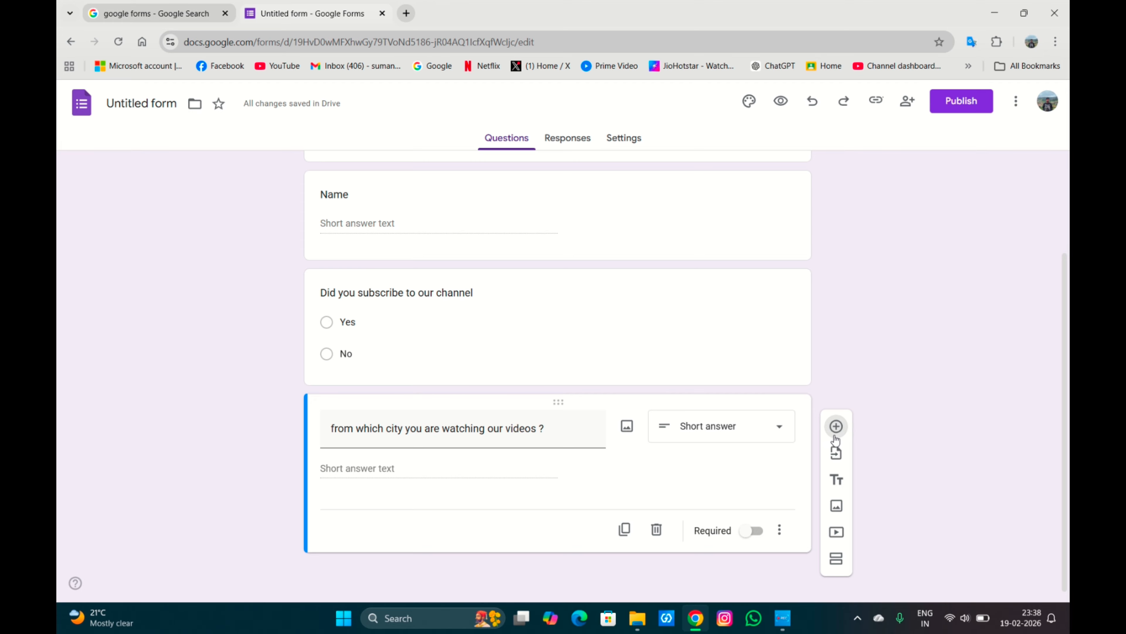
pyautogui.click(836, 427)
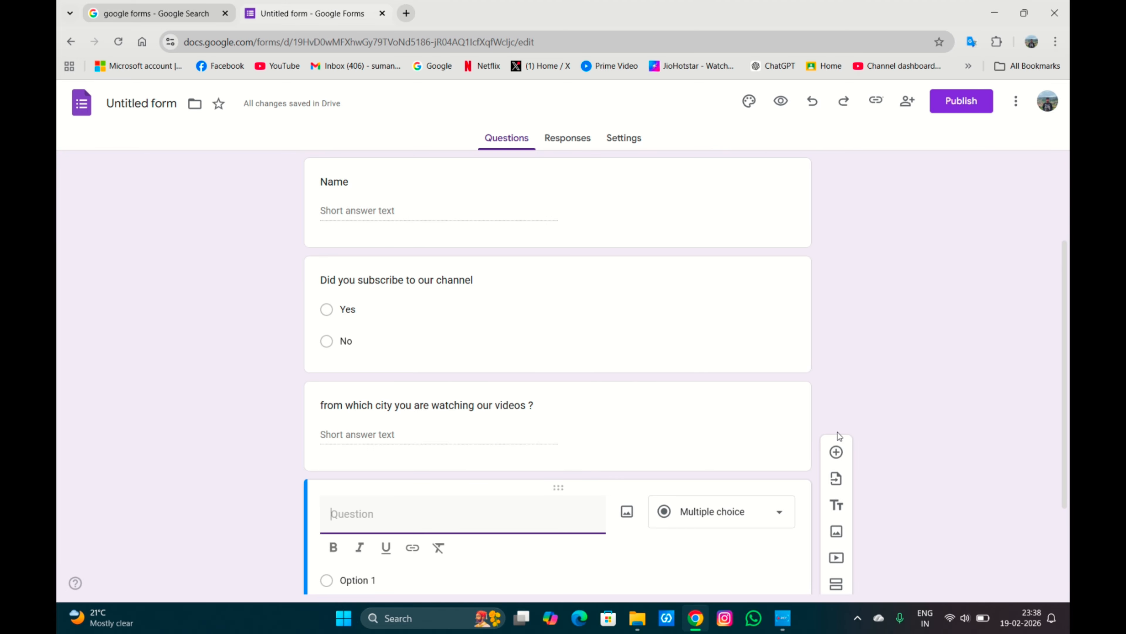
pyautogui.scroll(-3, 839, 436)
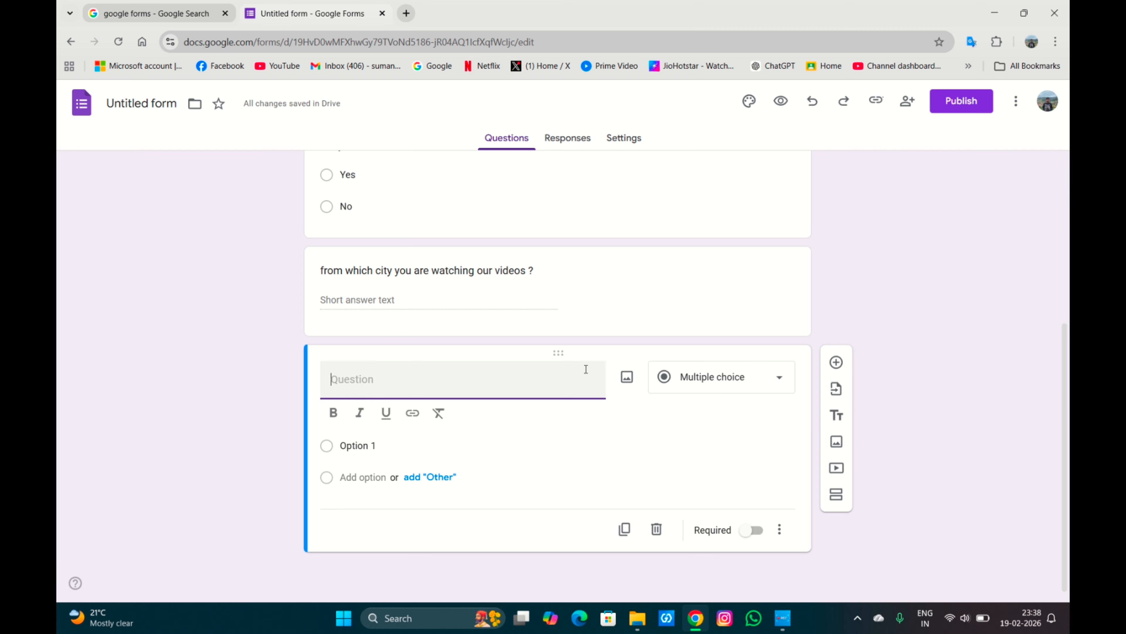
pyautogui.write('what kind of vid')
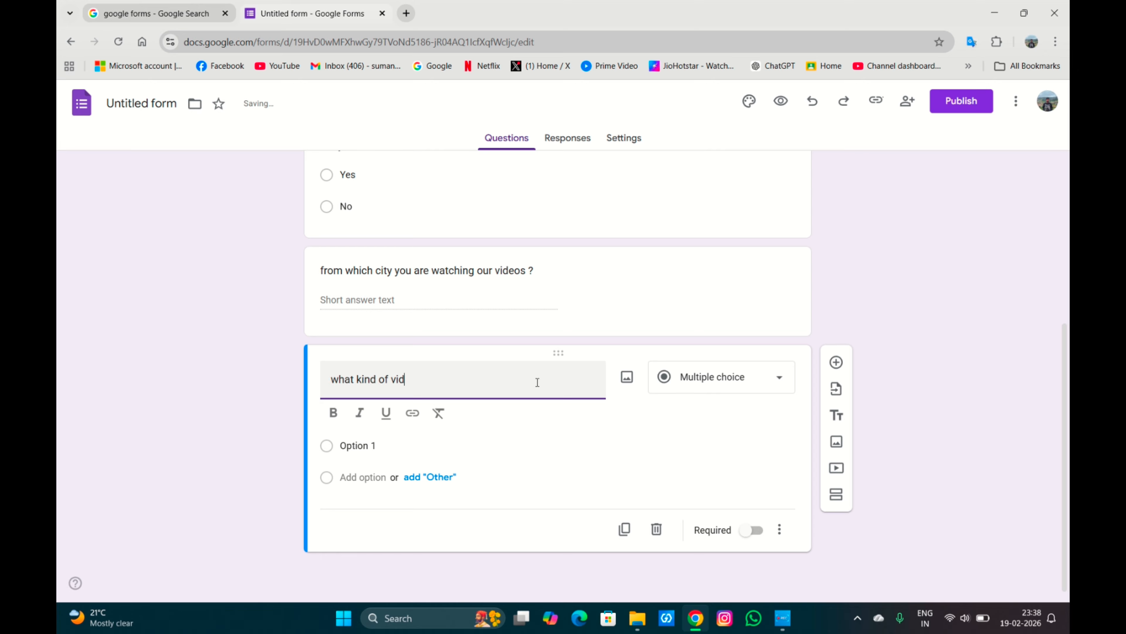
pyautogui.write('eos you want to see')
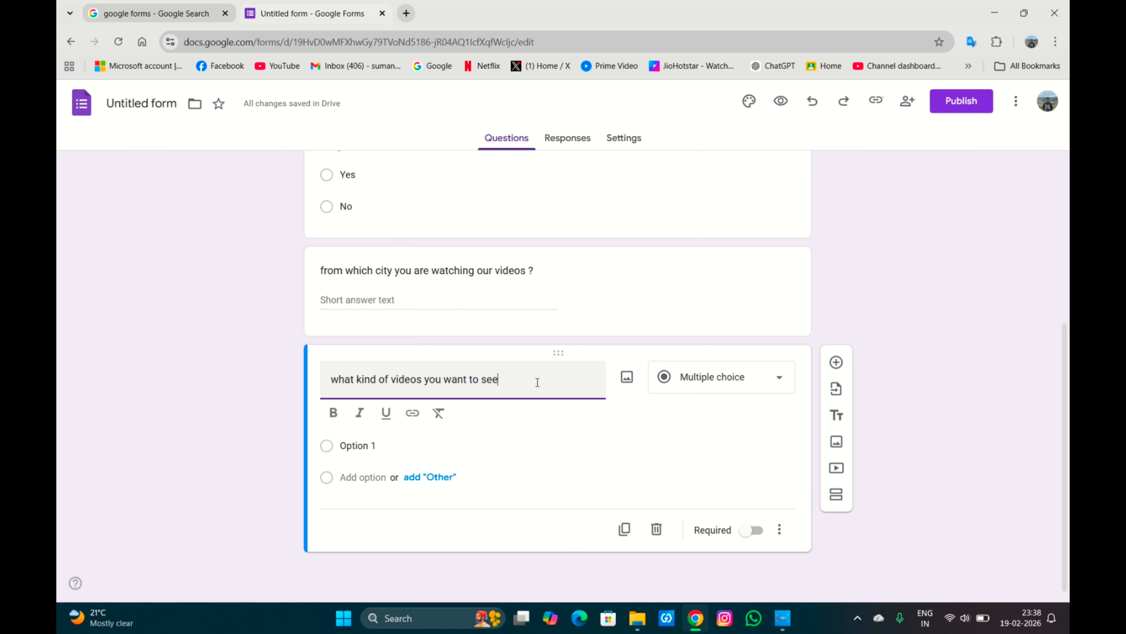
pyautogui.write(' ?')
# Set the first option to Option 1 tech - apps, unboxing & explainatons and add another option.
pyautogui.click(400, 447)
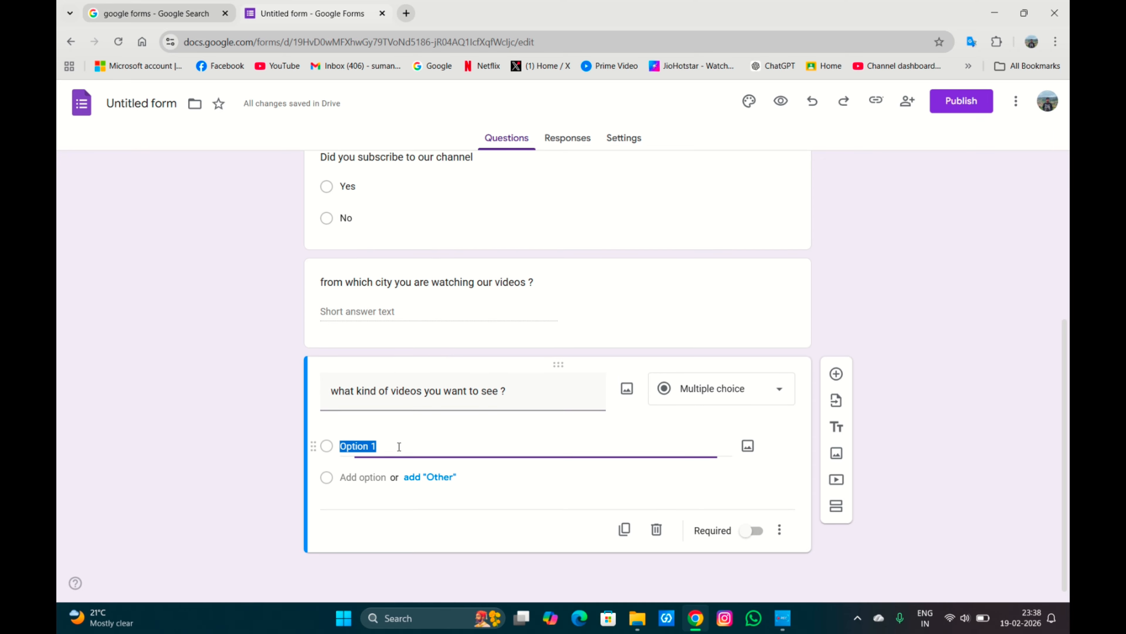
pyautogui.click(403, 446)
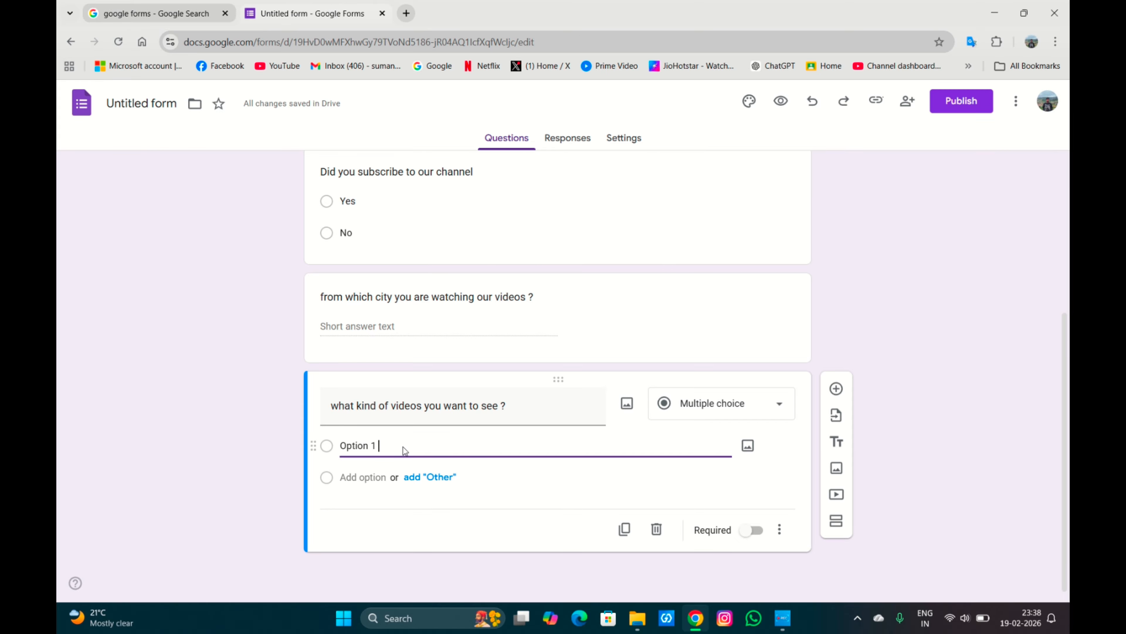
pyautogui.write('tech -apps,')
pyautogui.write('un')
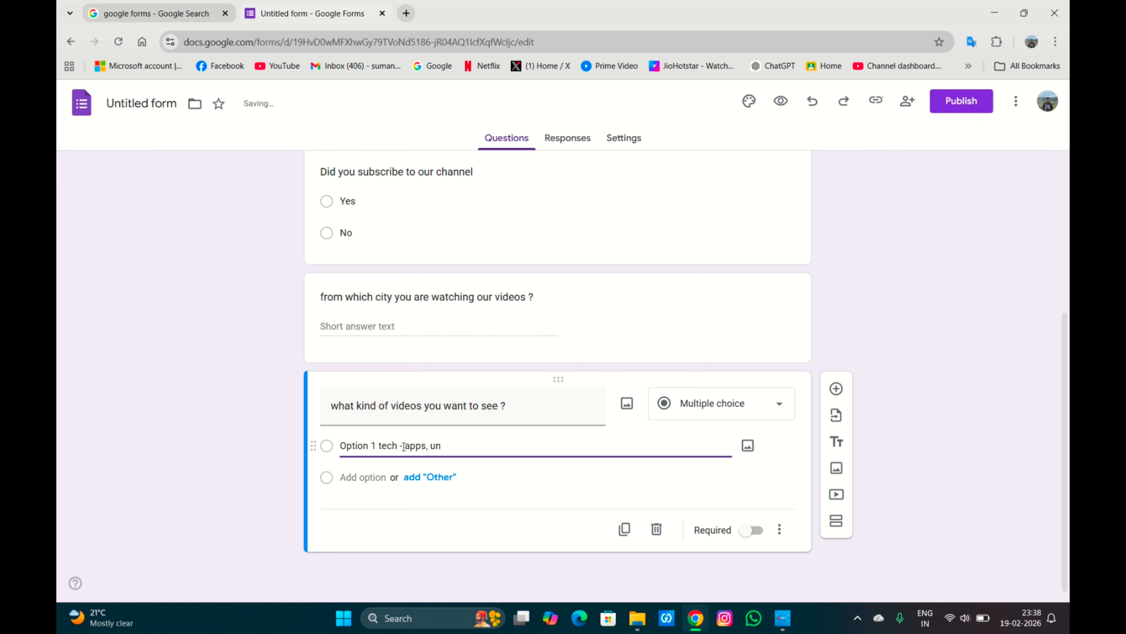
pyautogui.write('boxing & explainatons')
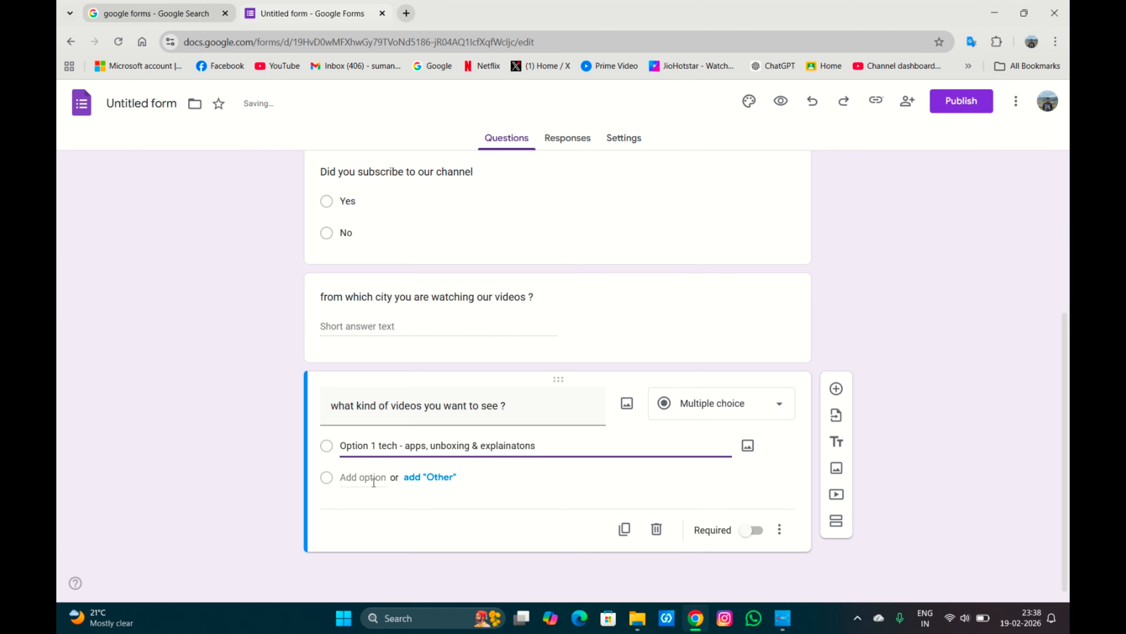
pyautogui.press('Return')
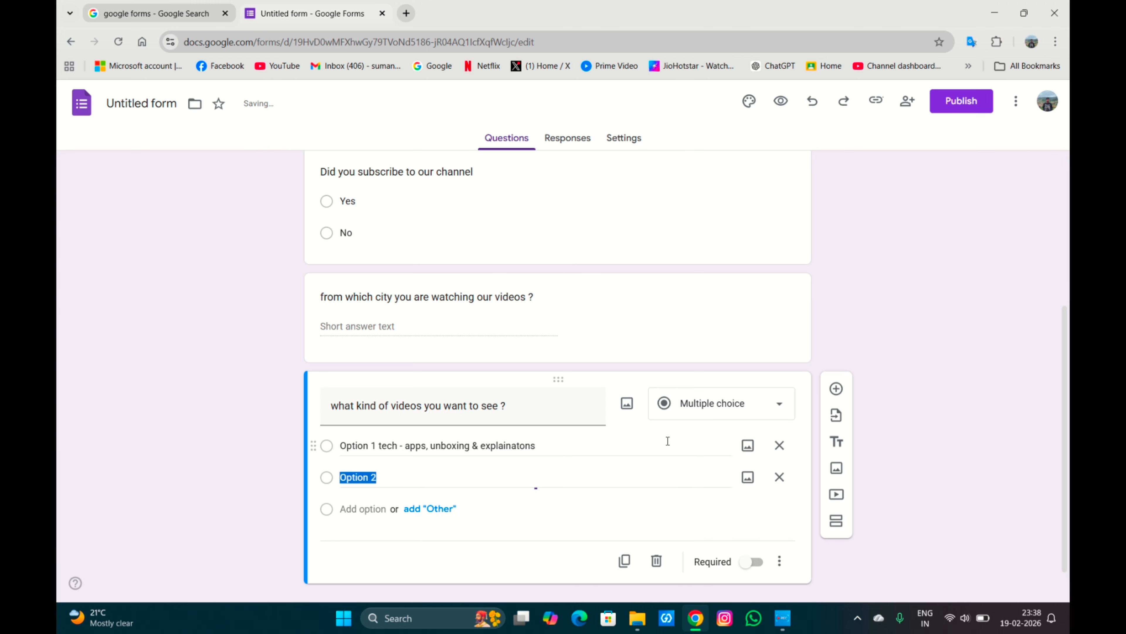
# Set the second option to Option 2 shorts - live , day in my life , vlogs.
pyautogui.click(629, 476)
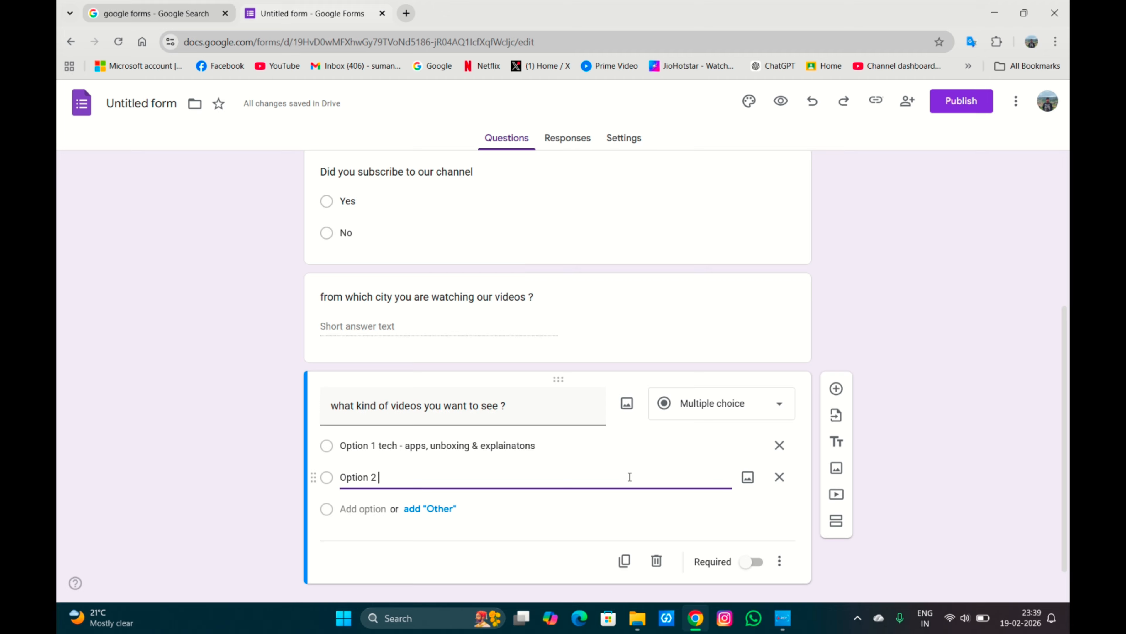
pyautogui.write('shorts - live ,')
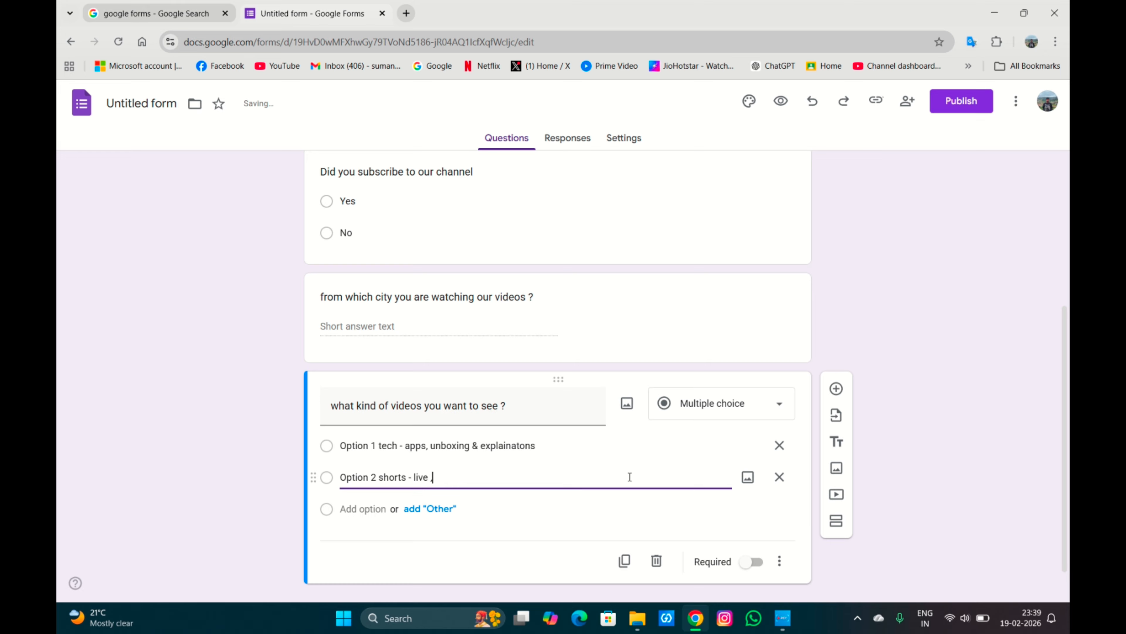
pyautogui.write(' day in ')
pyautogui.write('i')
pyautogui.write('my life')
pyautogui.write(' , vlogs')
pyautogui.scroll(-1, 630, 477)
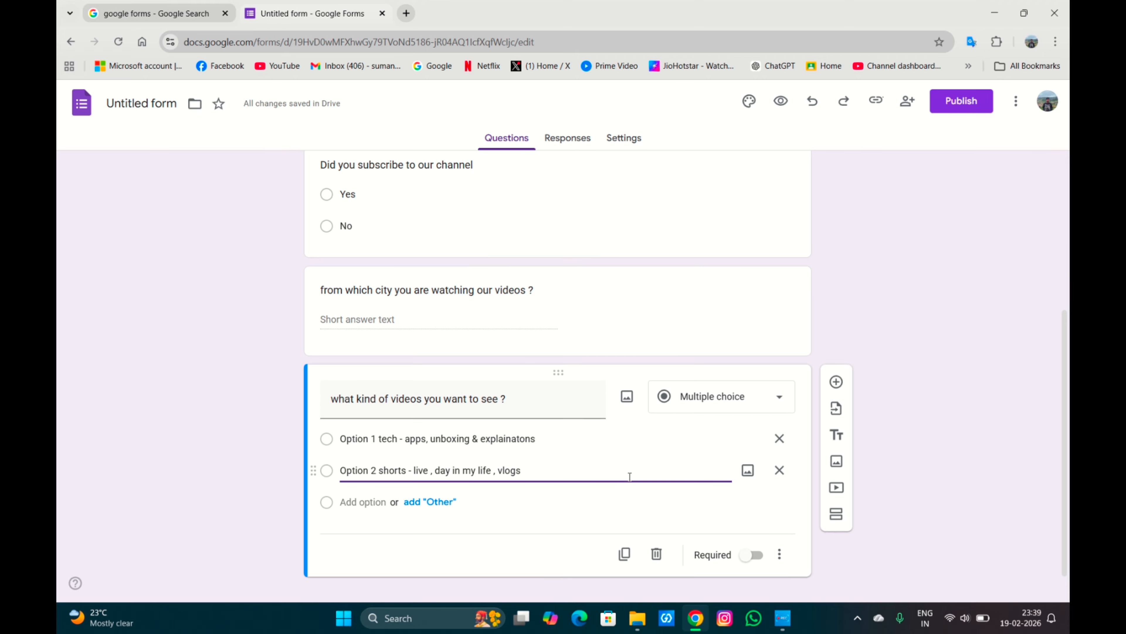
# Add a third option and remove the Other option that was added by mistake.
pyautogui.click(446, 489)
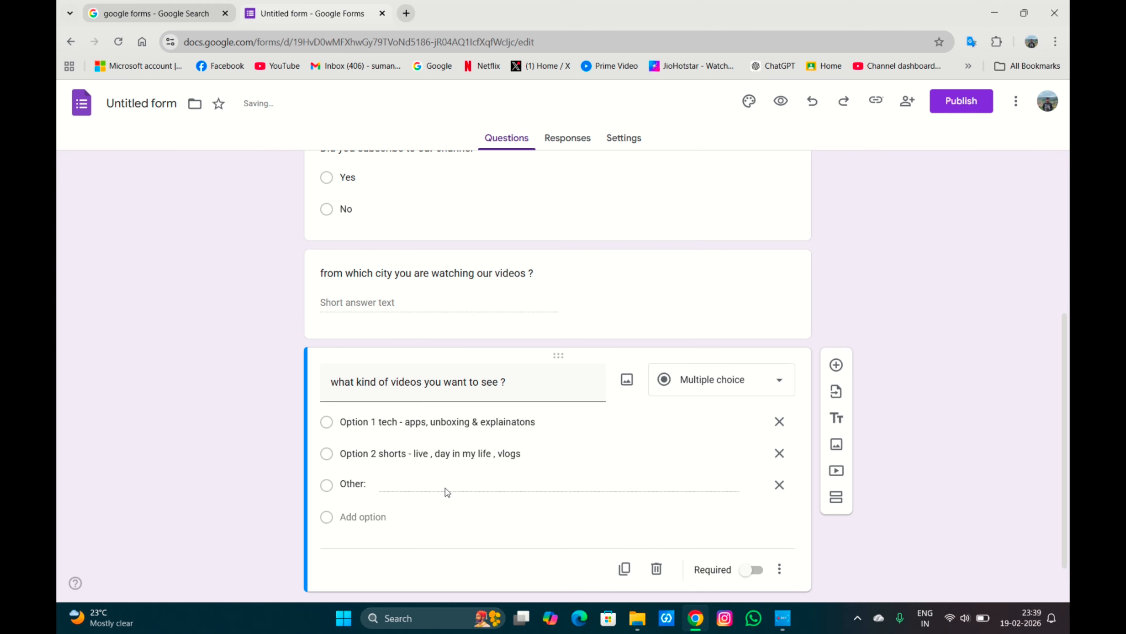
pyautogui.click(547, 453)
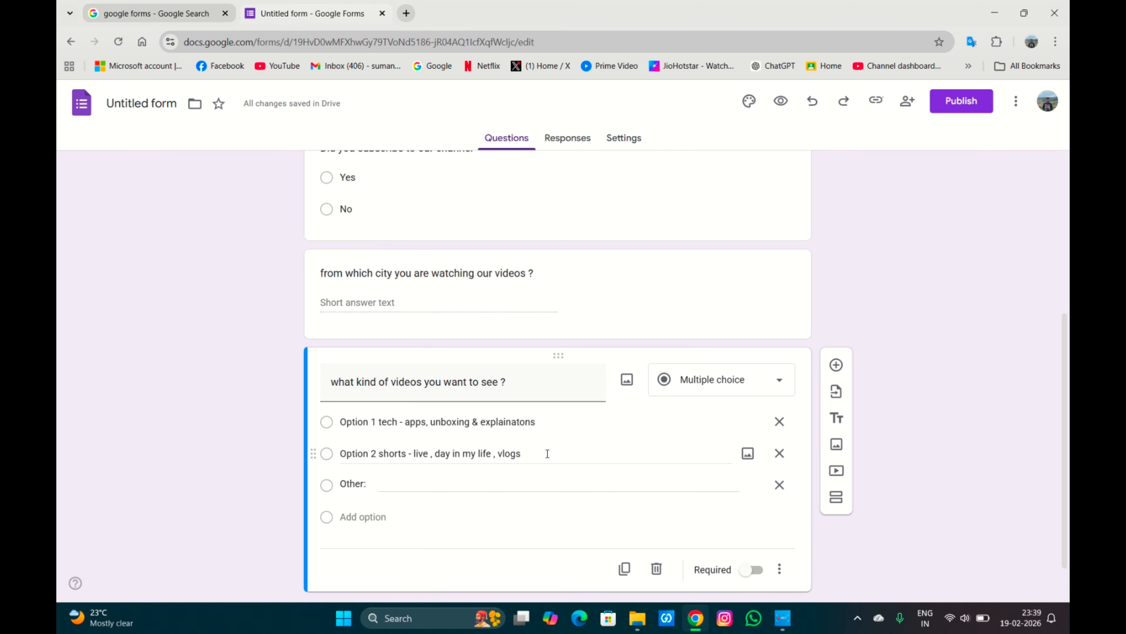
pyautogui.click(560, 459)
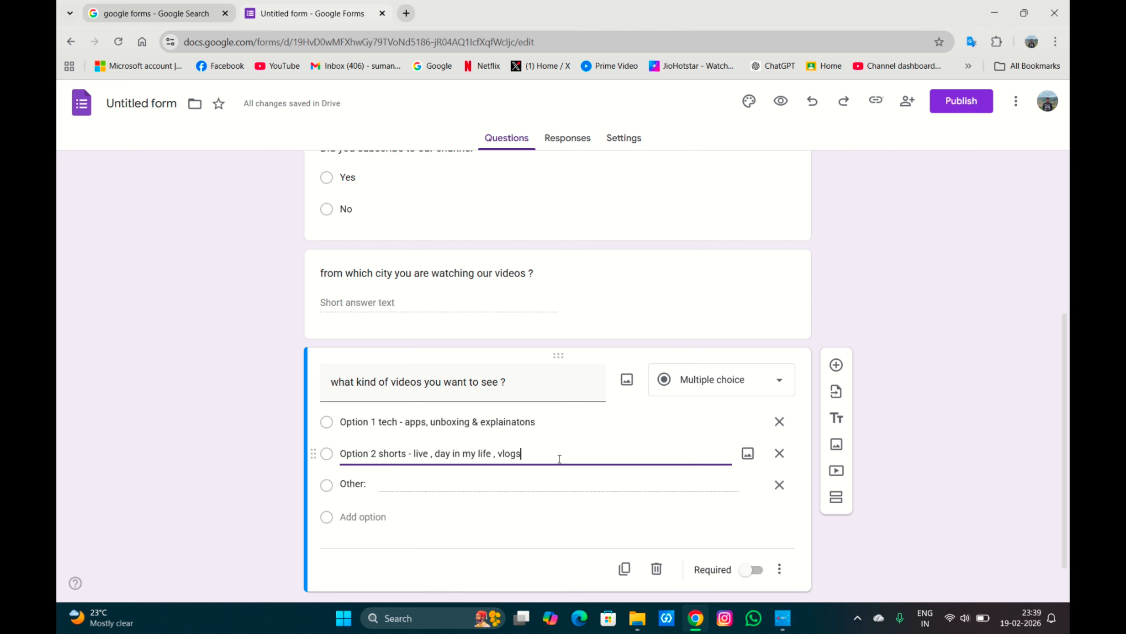
pyautogui.press('Return')
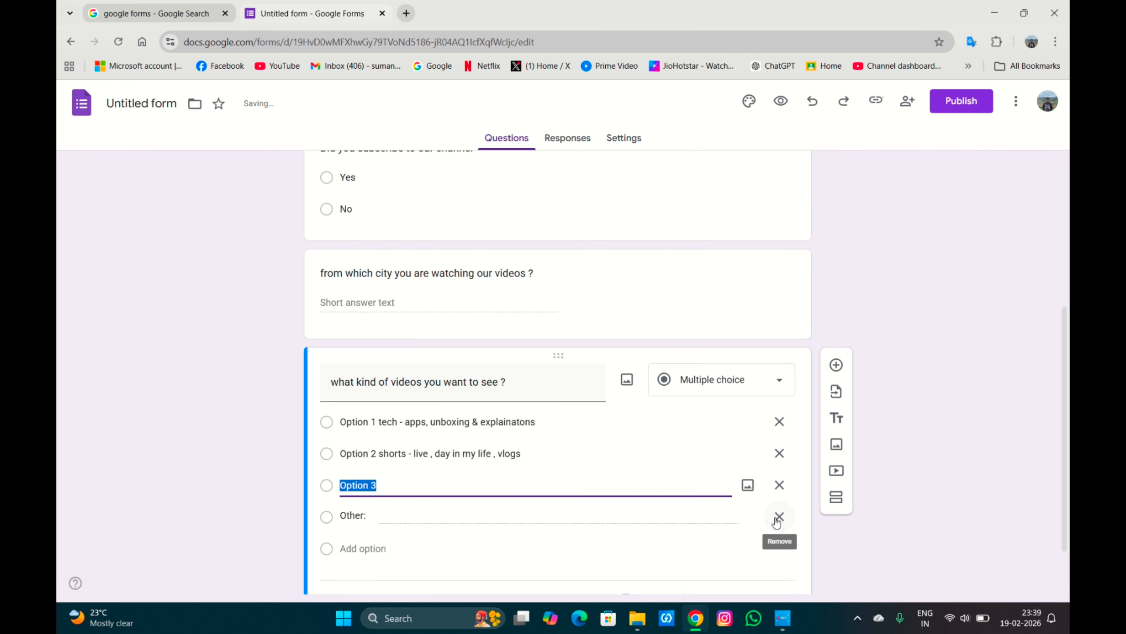
pyautogui.click(776, 520)
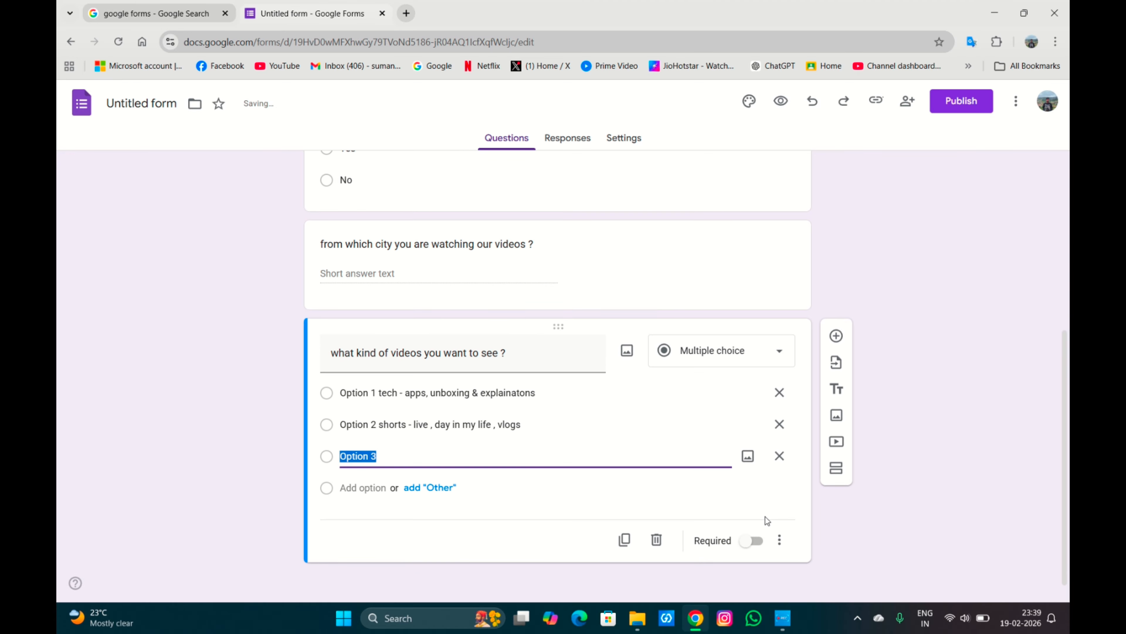
pyautogui.click(627, 454)
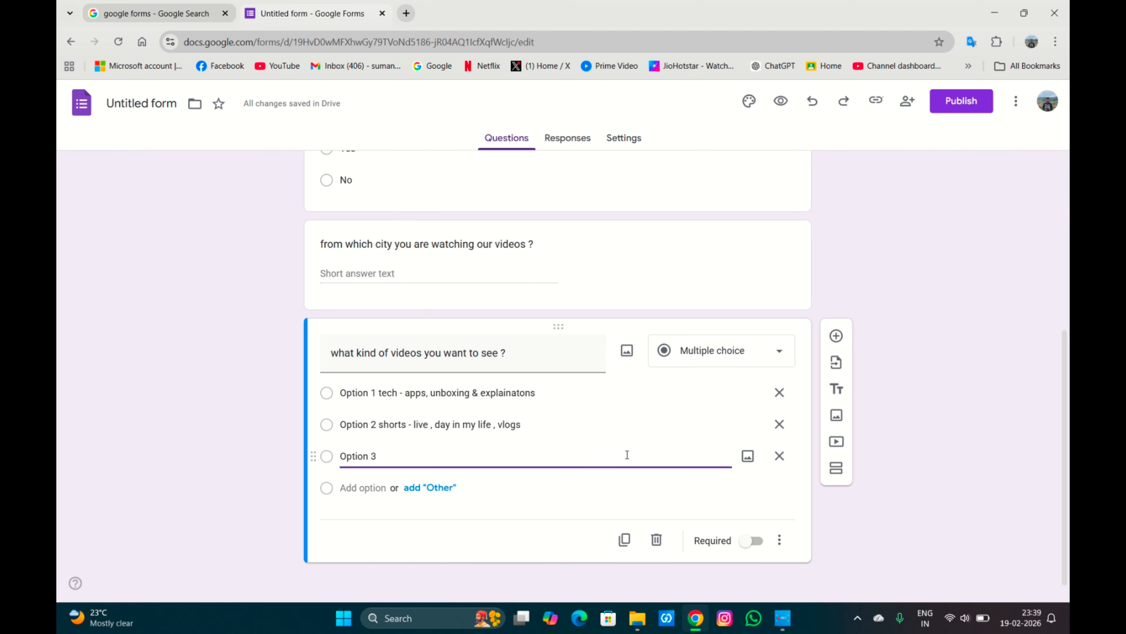
# Set the third option to Option 3 Games - Bgmi , clash of clans and add a fourth option.
pyautogui.write('Games')
pyautogui.write(' - ')
pyautogui.write('B')
pyautogui.press('BackSpace')
pyautogui.write('Bgmi ,')
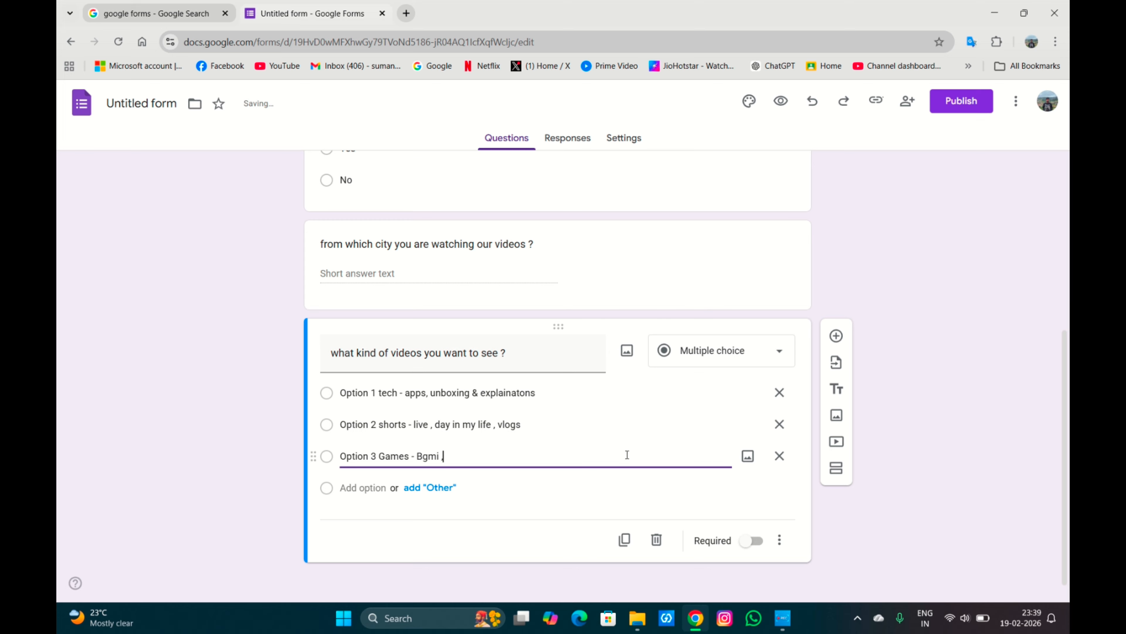
pyautogui.write(' clash of clans')
pyautogui.press('Return')
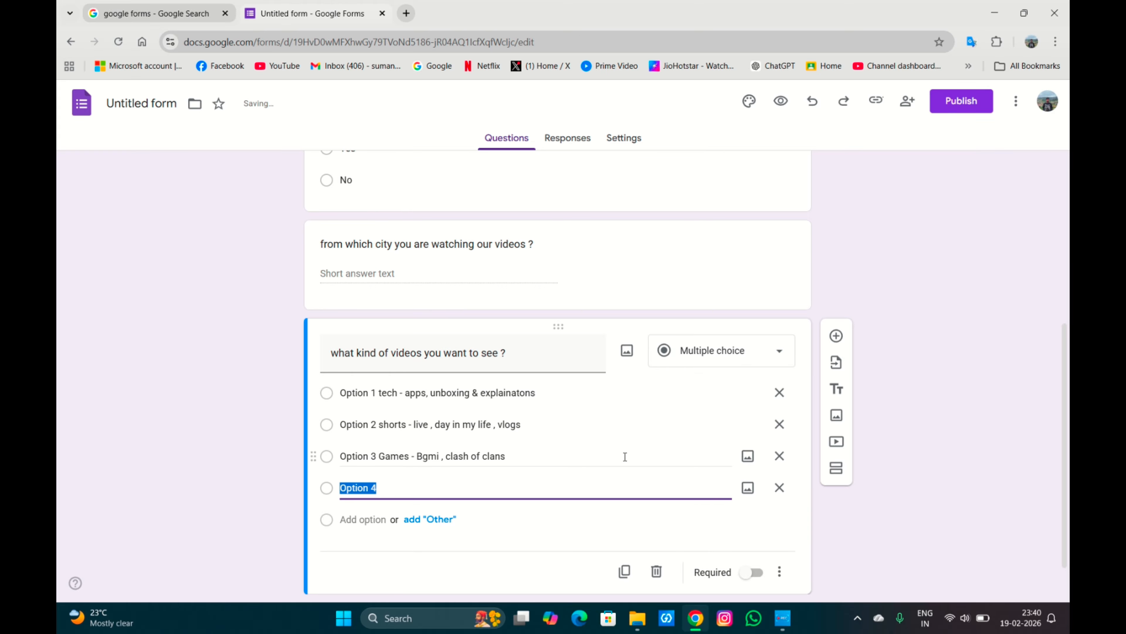
# Set the fourth option to Option 4 job updates & registrations.
pyautogui.click(575, 480)
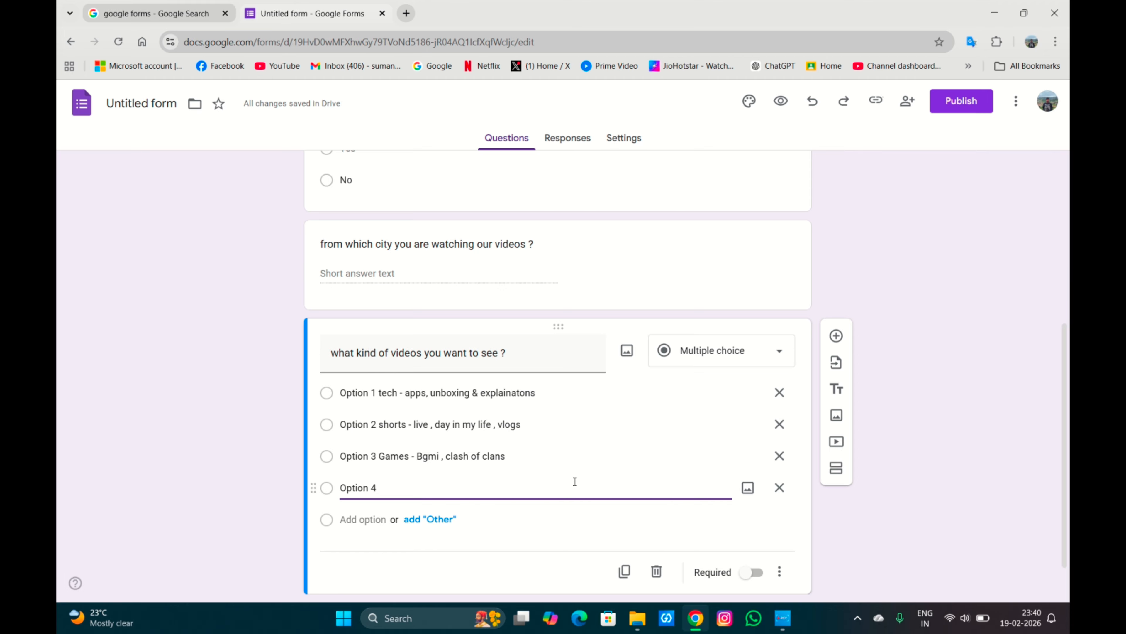
pyautogui.write('job updates ')
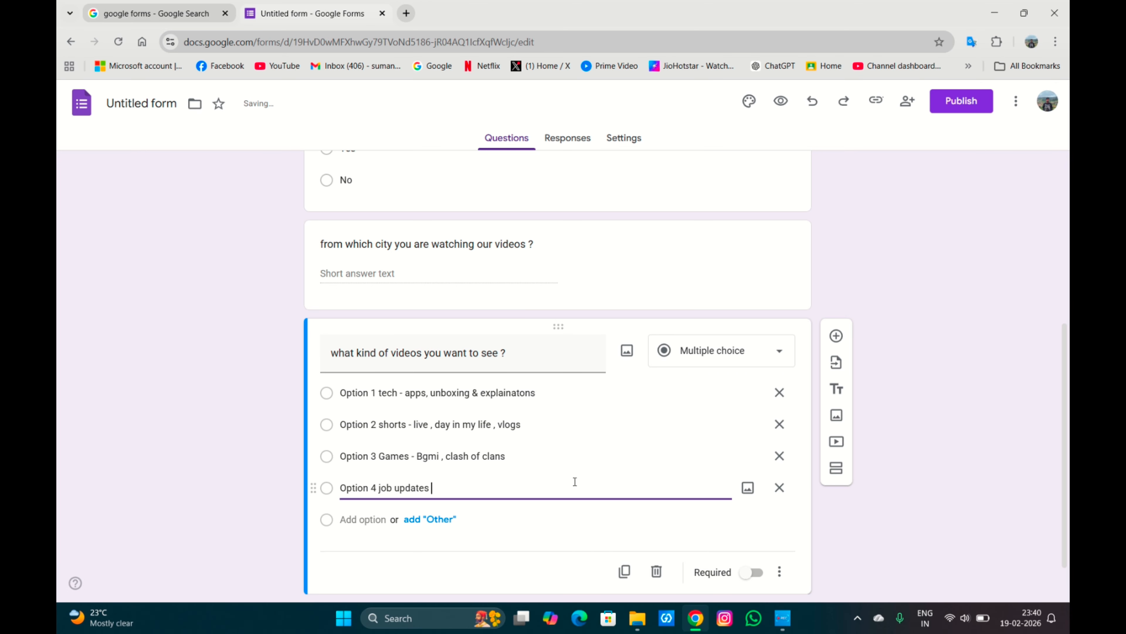
pyautogui.write('& ')
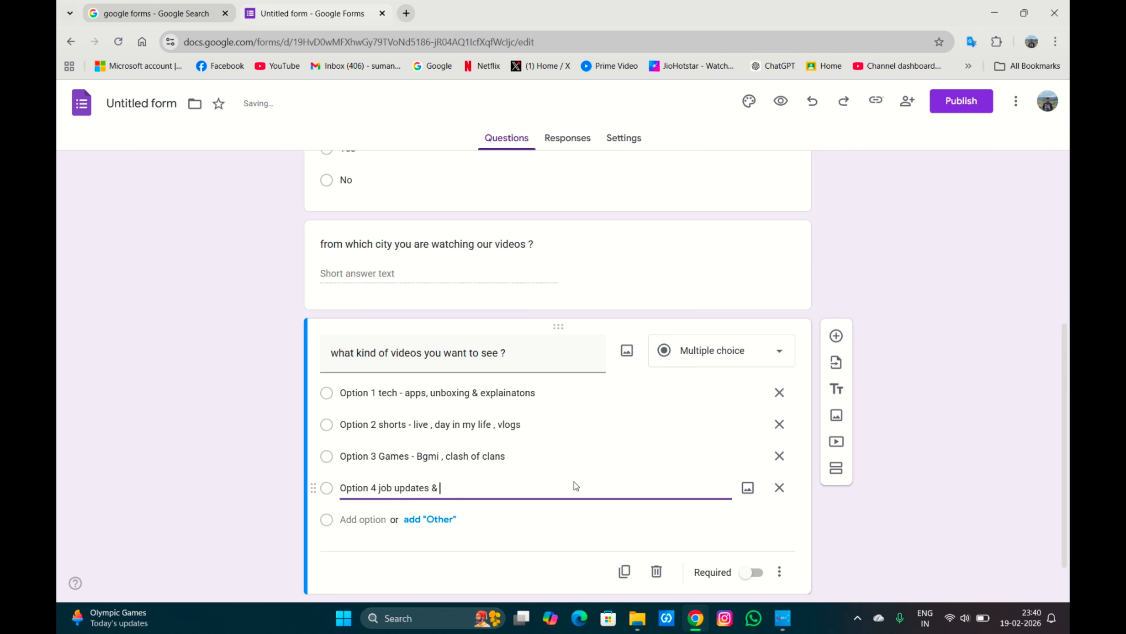
pyautogui.write('registr')
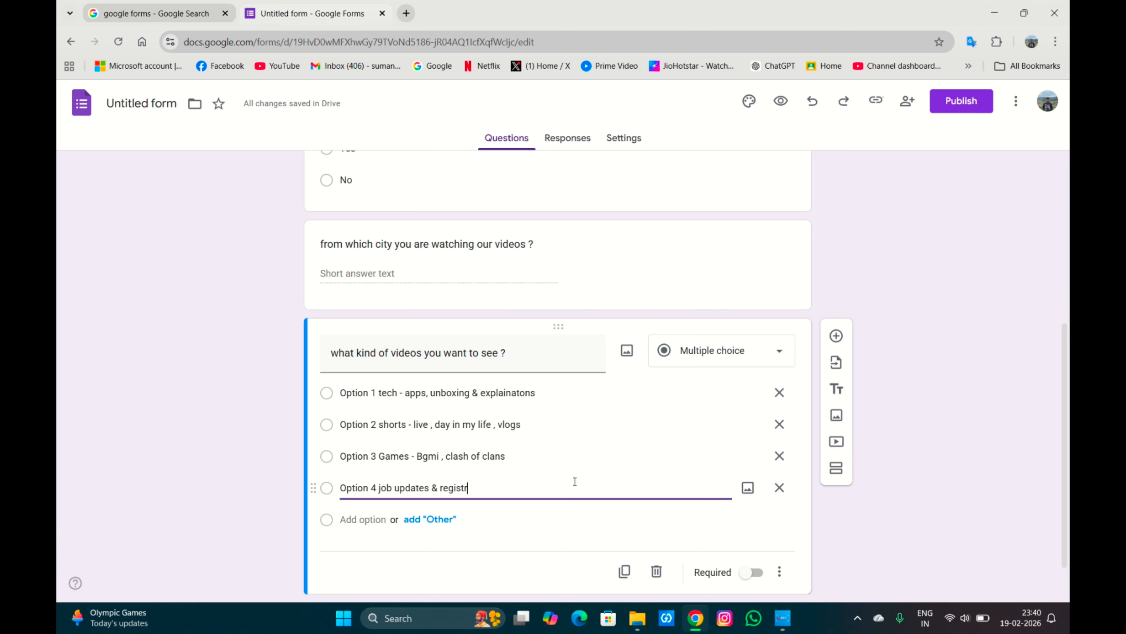
pyautogui.write('ations')
pyautogui.scroll(-1, 576, 483)
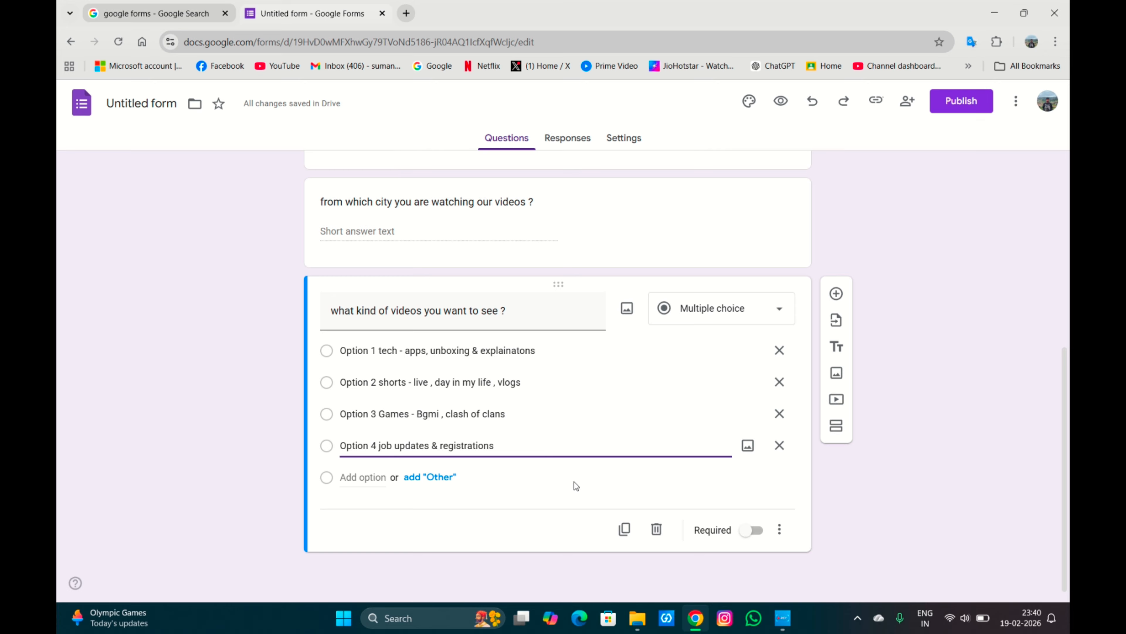
# Add a fifth option to the video-preference question and set it to Option 5 All of the above.
pyautogui.press('Return')
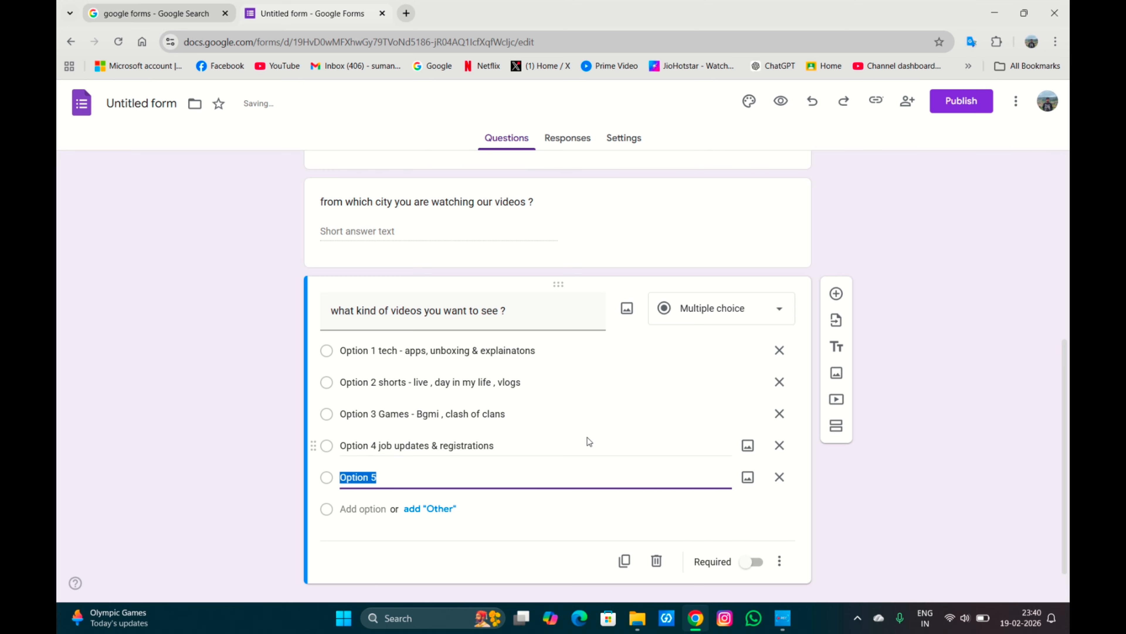
pyautogui.click(580, 479)
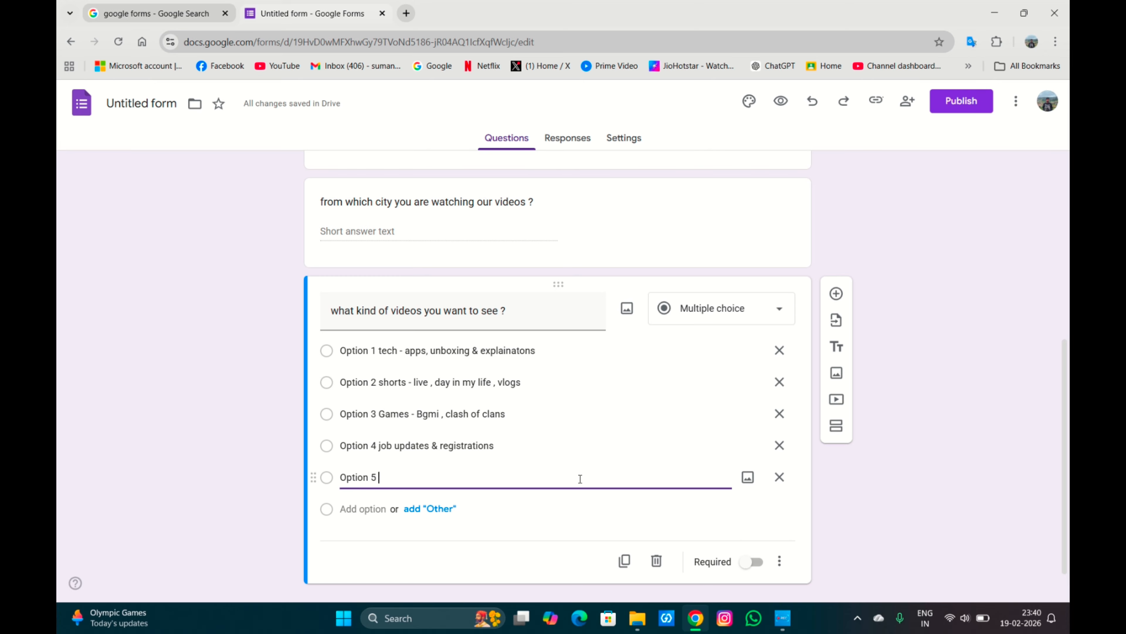
pyautogui.write('All the video')
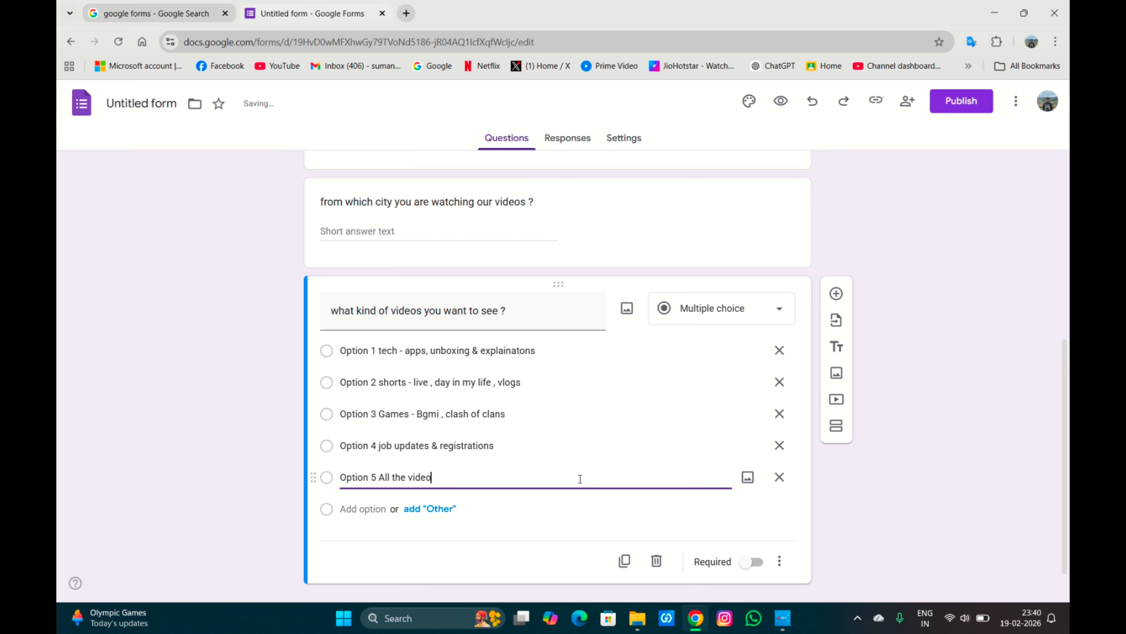
pyautogui.press('BackSpace')
pyautogui.press('BackSpace')
pyautogui.press('BackSpace')
pyautogui.press('BackSpace')
pyautogui.press('BackSpace')
pyautogui.press('BackSpace')
pyautogui.press('BackSpace')
pyautogui.press('BackSpace')
pyautogui.press('BackSpace')
pyautogui.write('o')
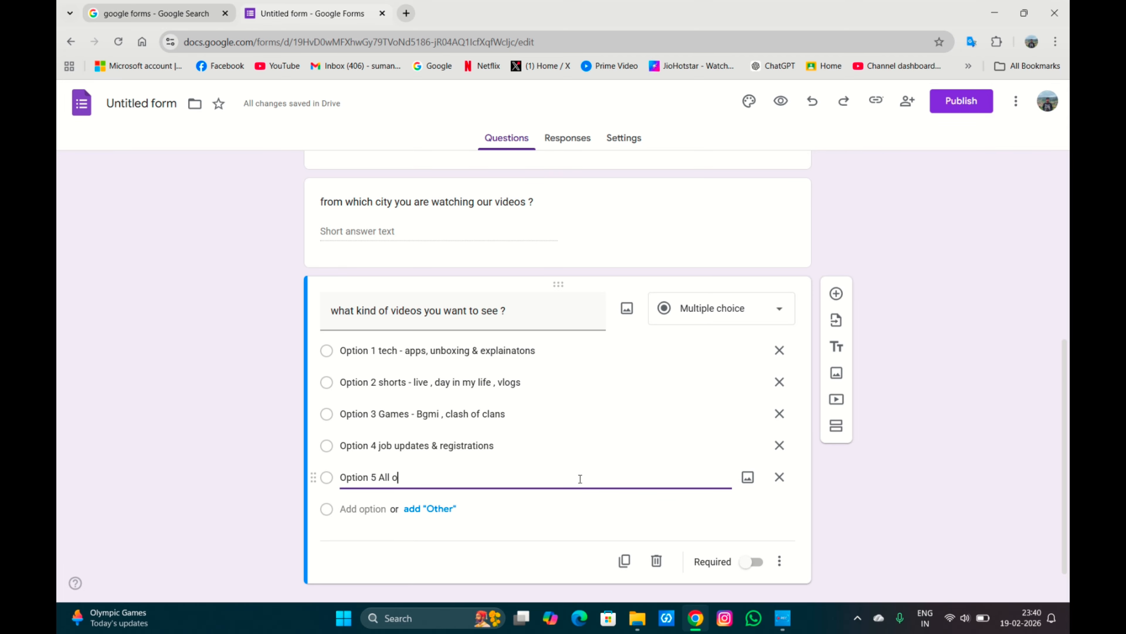
pyautogui.write('f the above')
pyautogui.scroll(-1, 580, 482)
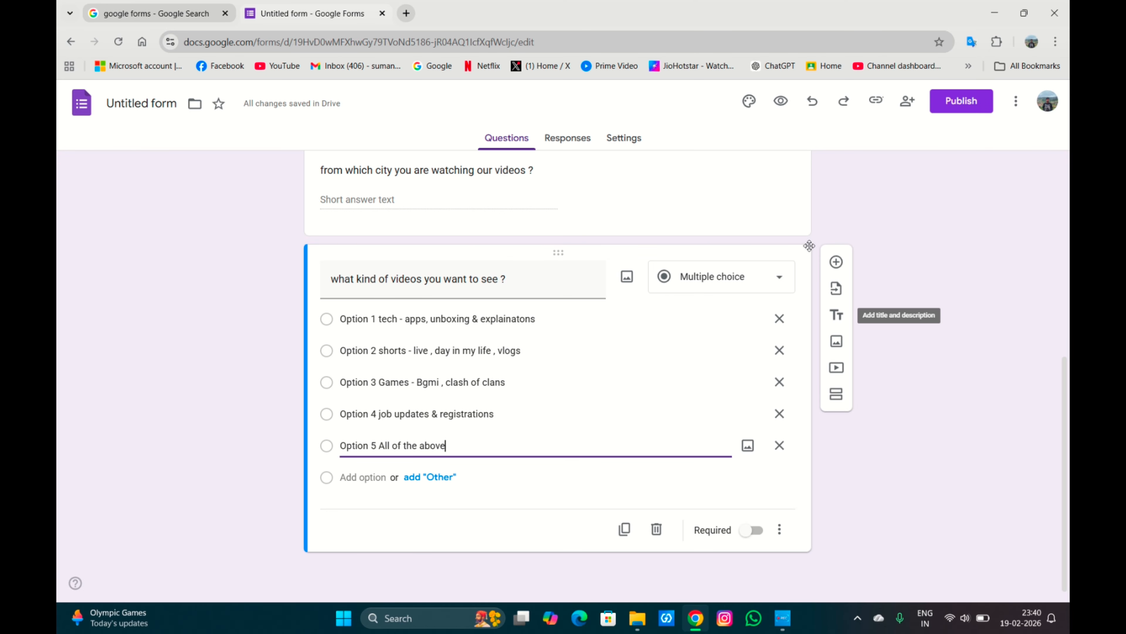
# Add a new Rating question titled Rate our channel !
pyautogui.click(836, 260)
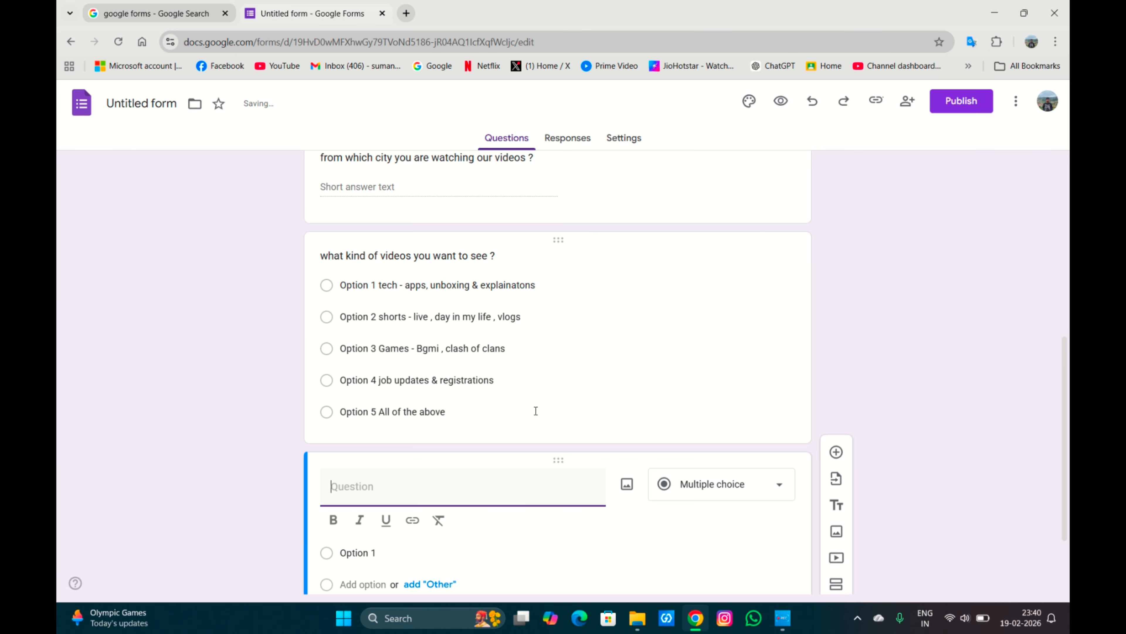
pyautogui.click(699, 421)
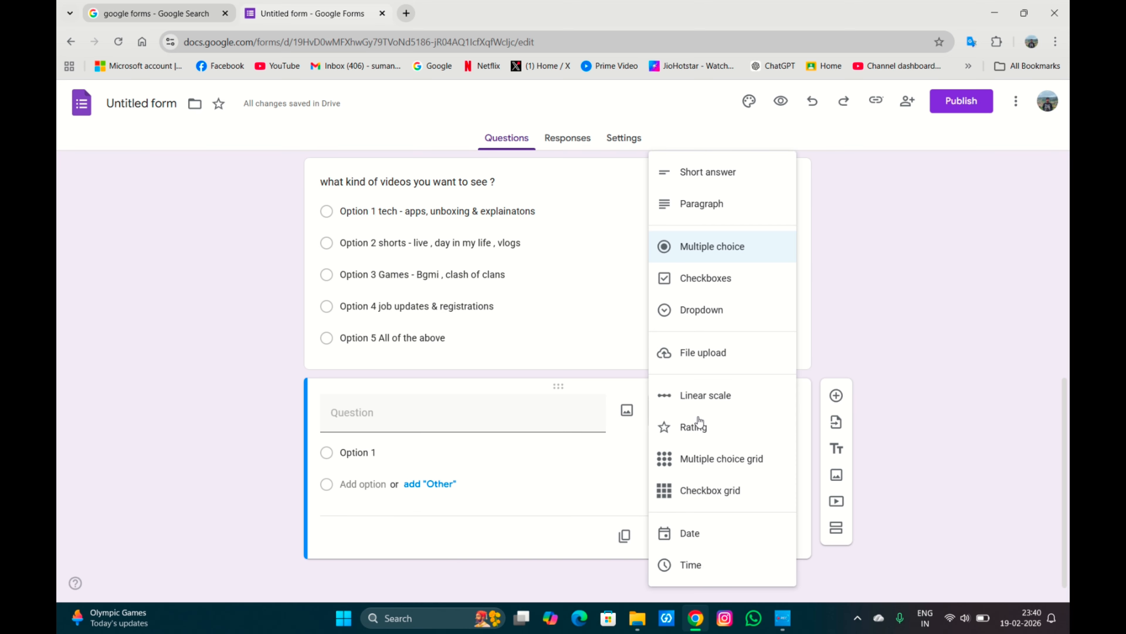
pyautogui.click(698, 425)
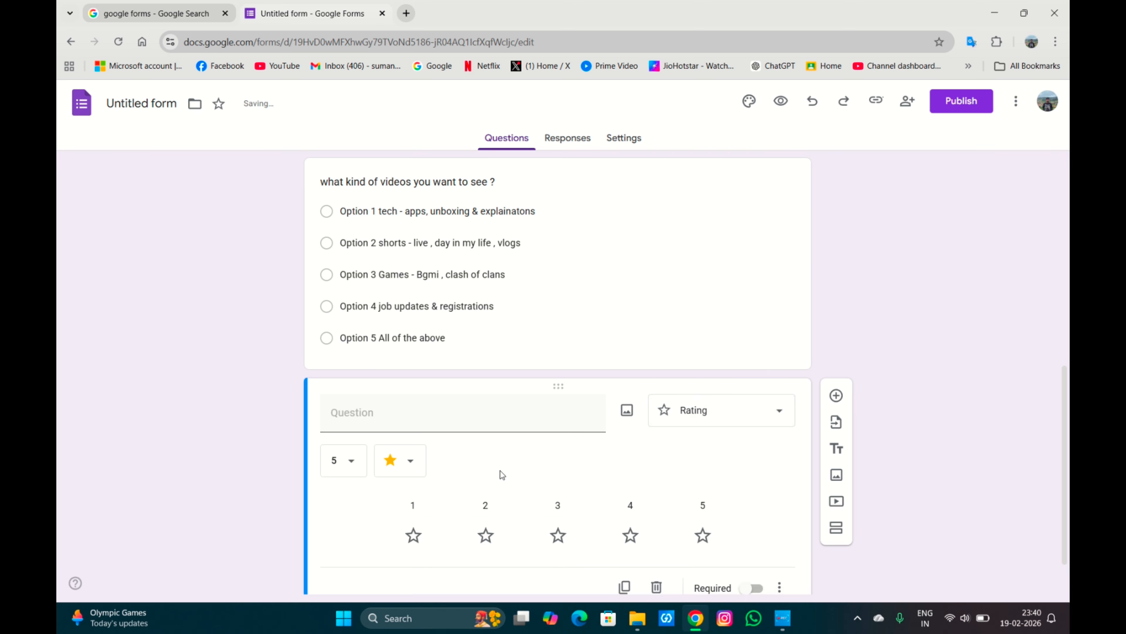
pyautogui.click(450, 411)
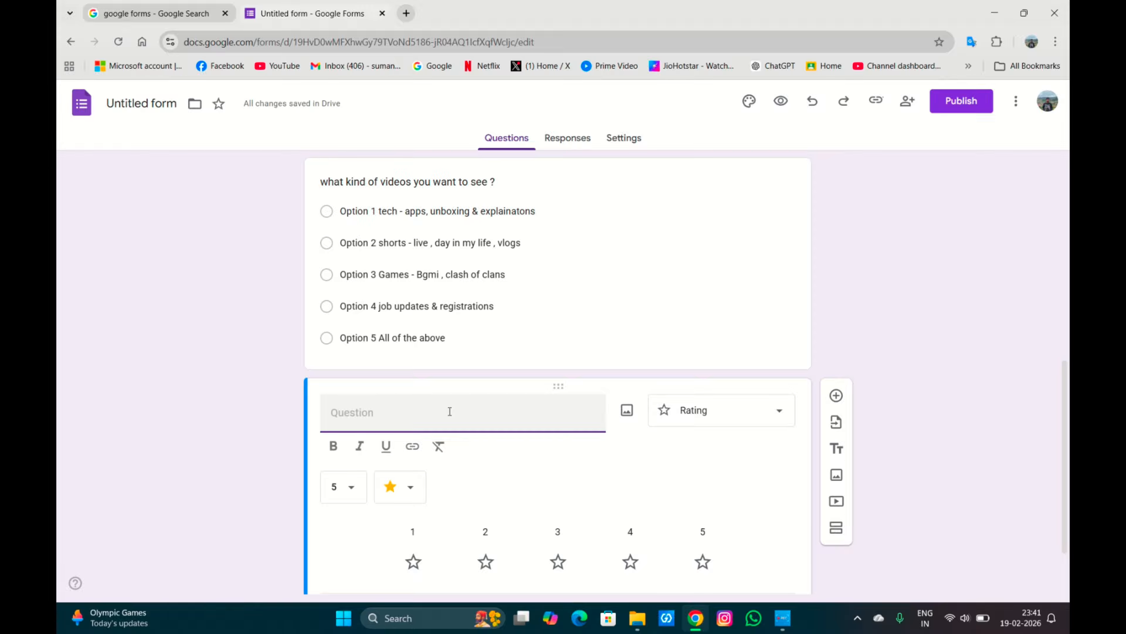
pyautogui.write('Rate ')
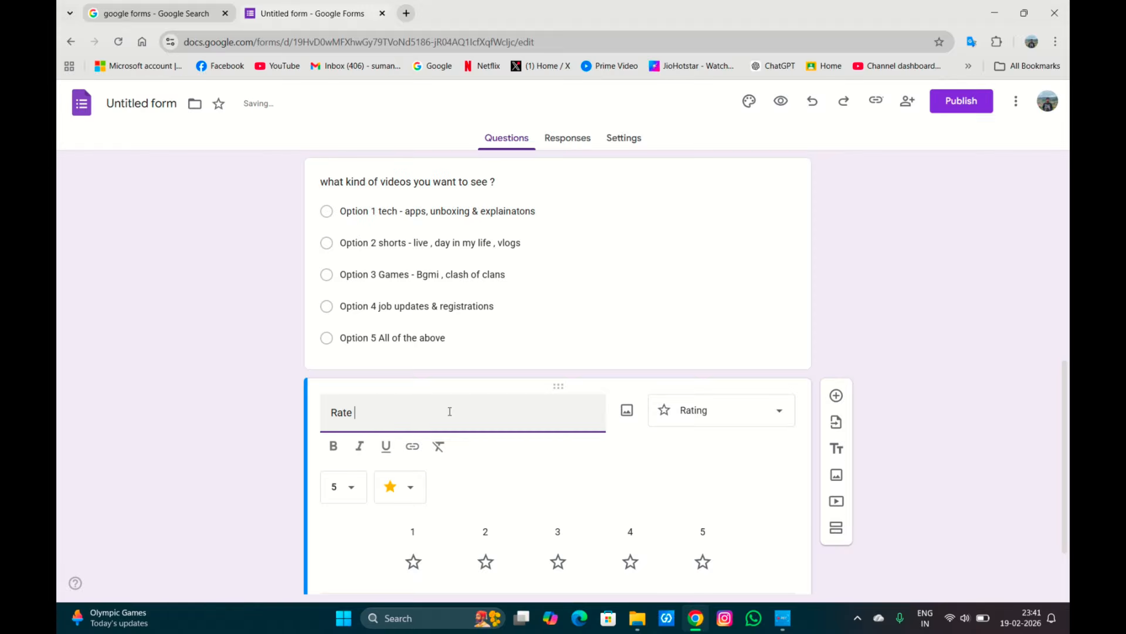
pyautogui.write('our cha')
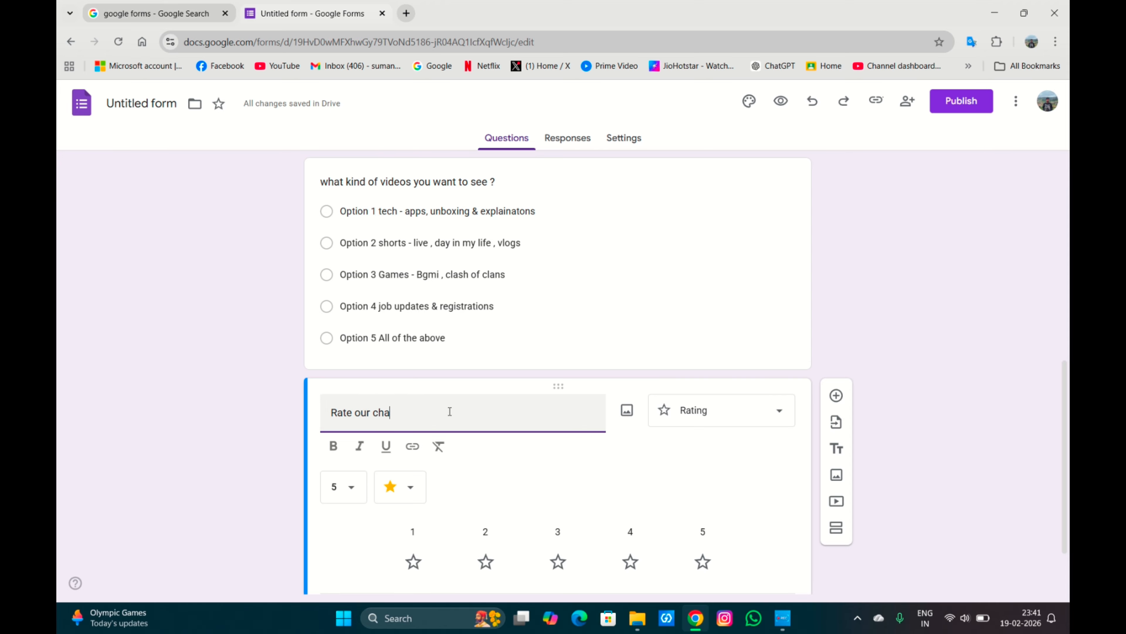
pyautogui.write('nne')
pyautogui.write('l ?')
pyautogui.write('!')
pyautogui.scroll(-2, 450, 411)
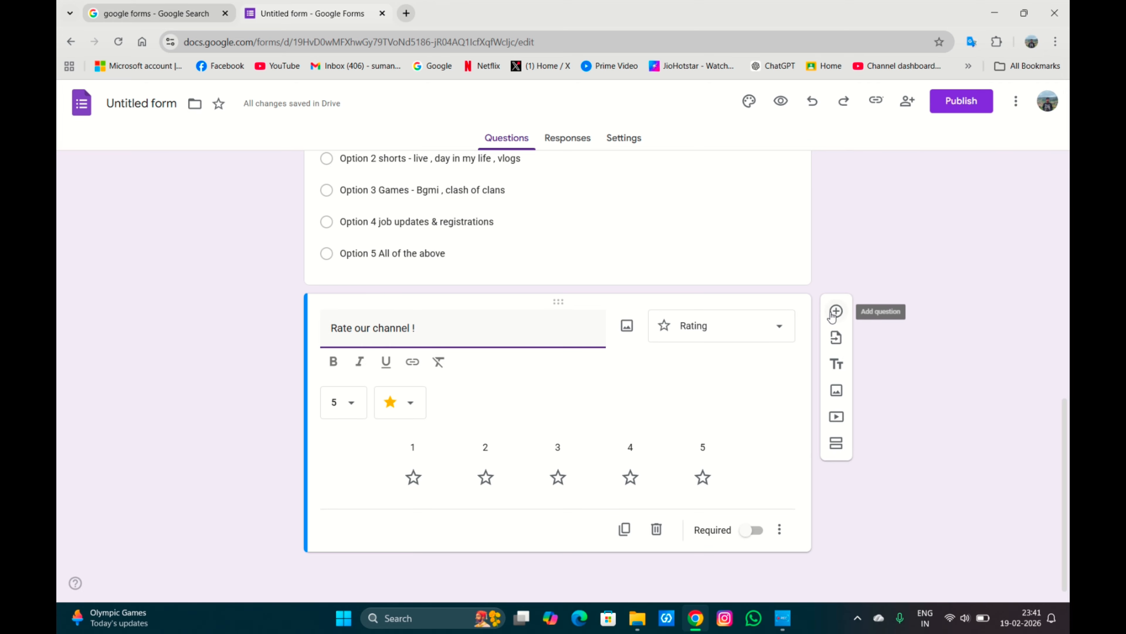
# Add another question titled drop you suggestions & genuine feedback !
pyautogui.click(832, 316)
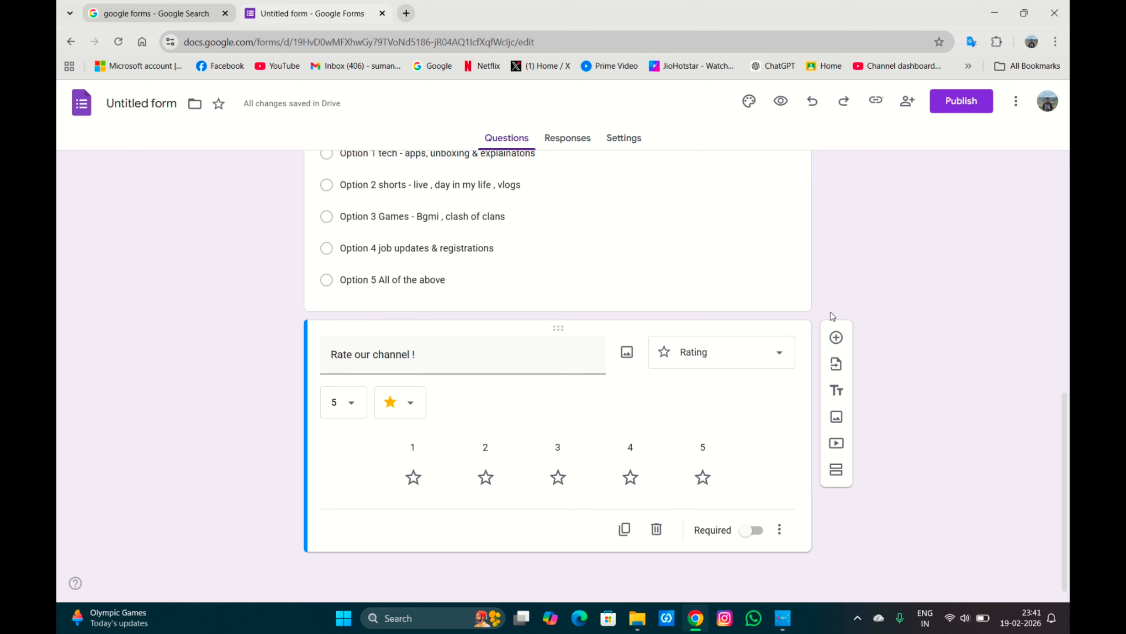
pyautogui.click(836, 337)
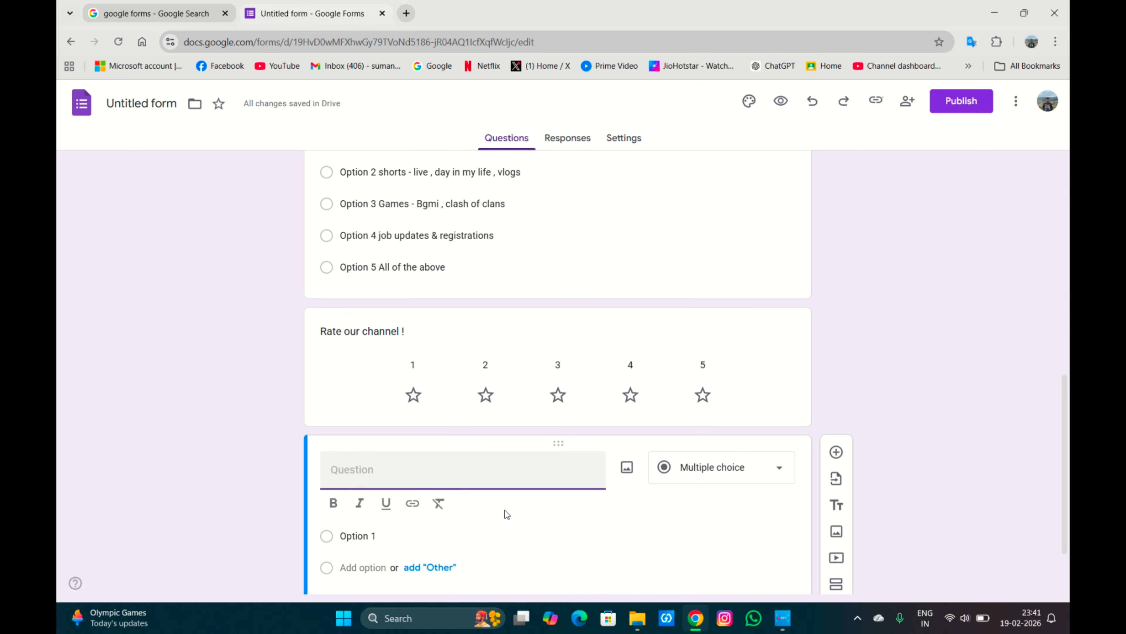
pyautogui.write('drop you suggestions ')
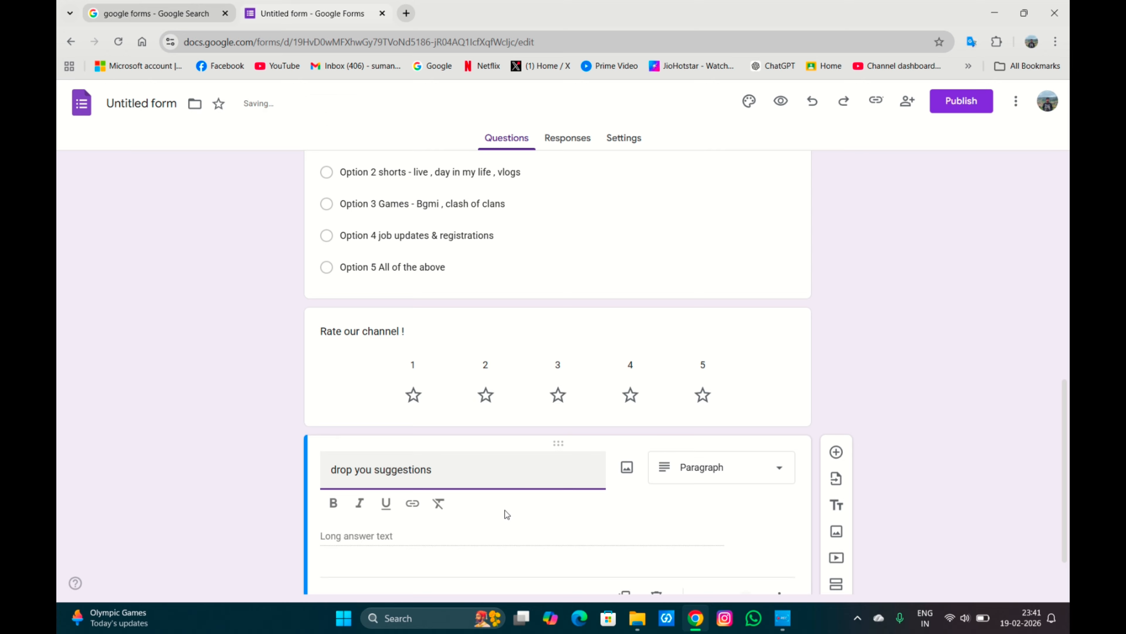
pyautogui.write('& genuine feedback !')
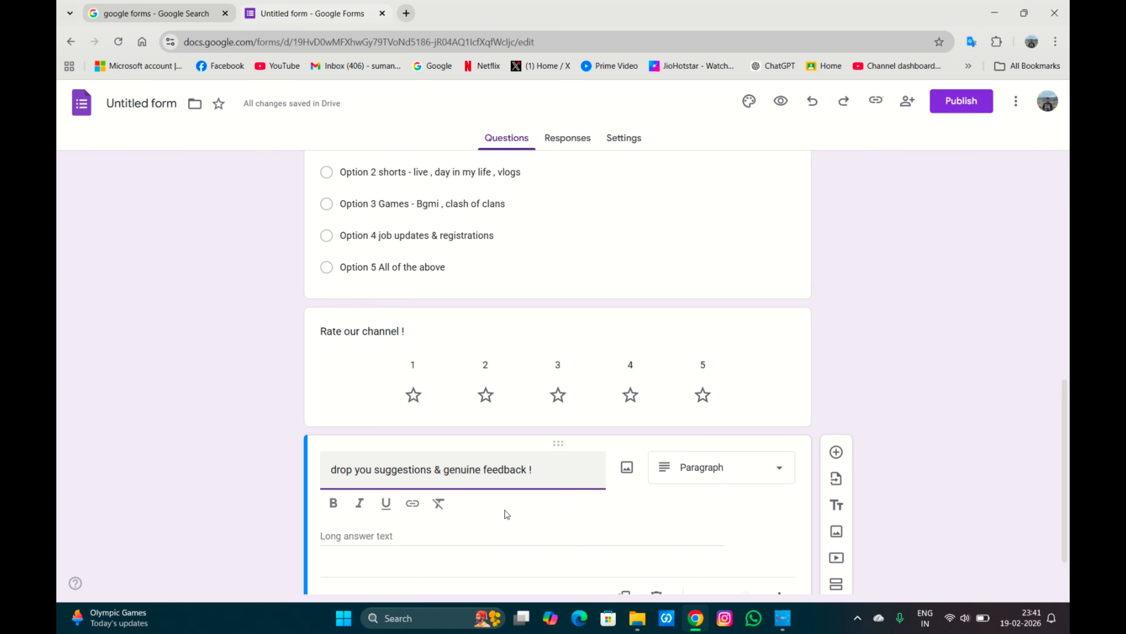
# Scroll through the whole form to review all its questions.
pyautogui.scroll(-2, 507, 514)
pyautogui.scroll(4, 507, 514)
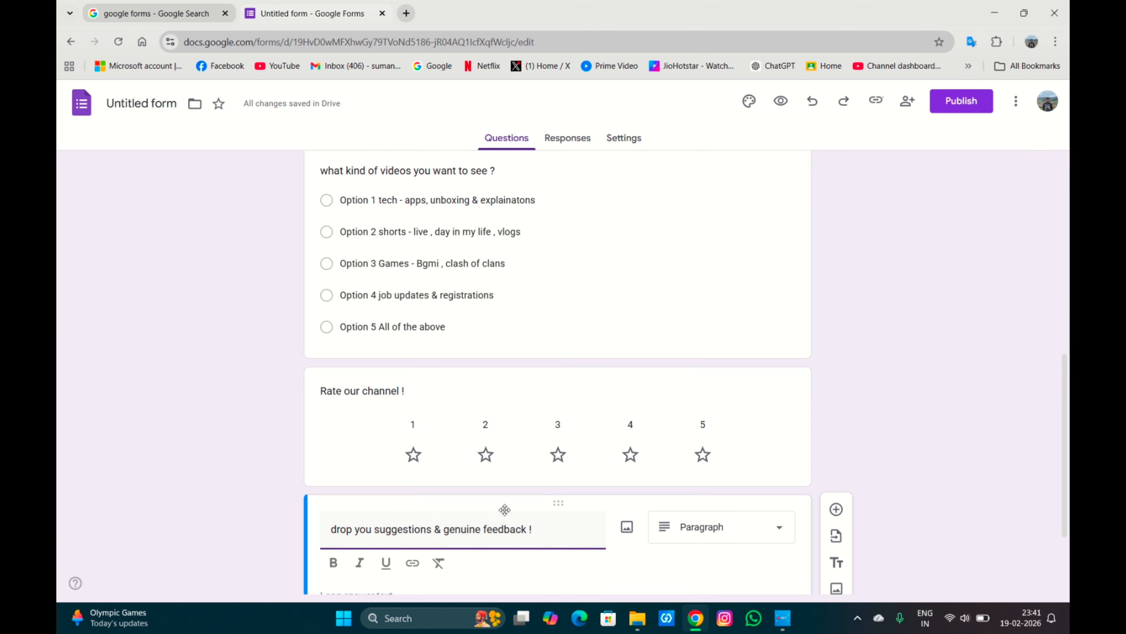
pyautogui.scroll(3, 505, 510)
pyautogui.scroll(3, 504, 510)
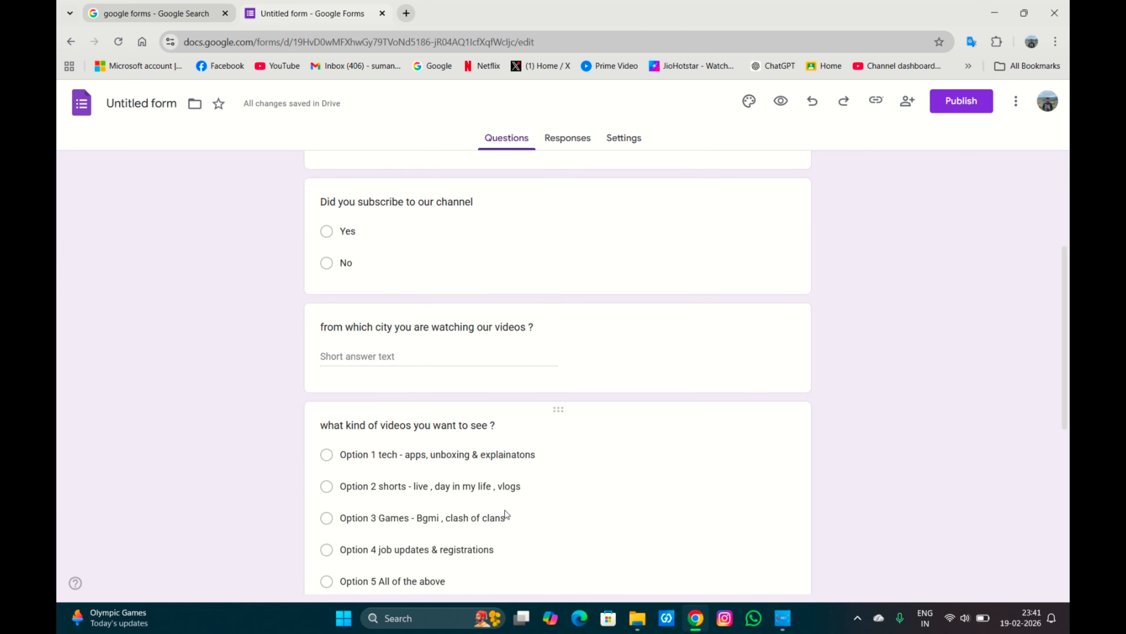
pyautogui.scroll(-2, 505, 510)
pyautogui.scroll(6, 505, 510)
pyautogui.scroll(1, 505, 510)
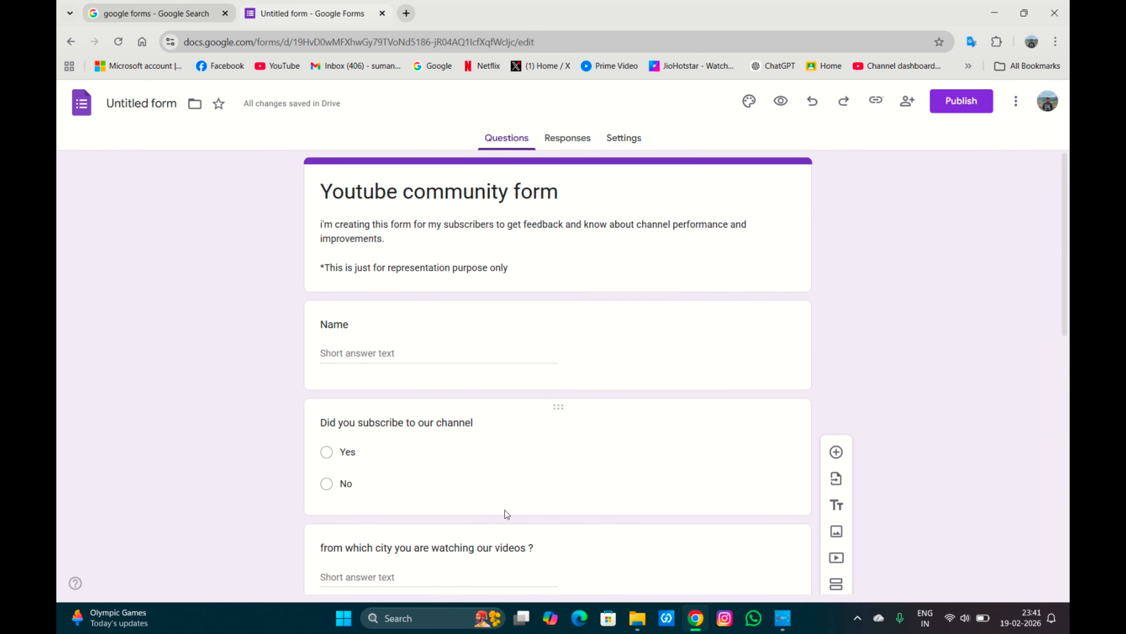
pyautogui.scroll(-15, 506, 512)
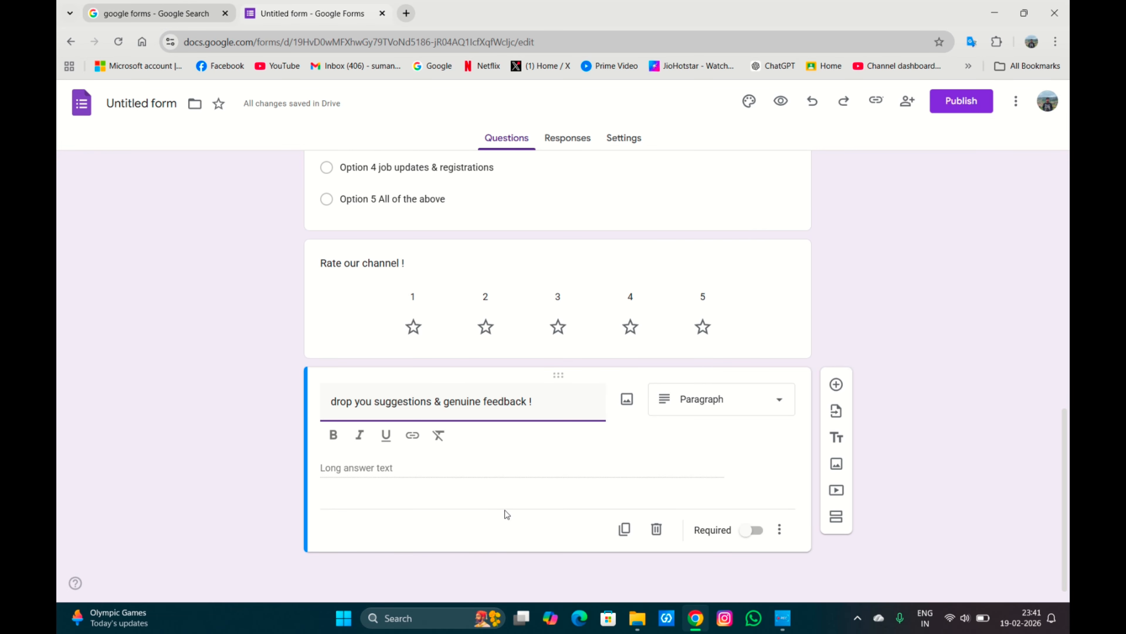
pyautogui.scroll(15, 507, 513)
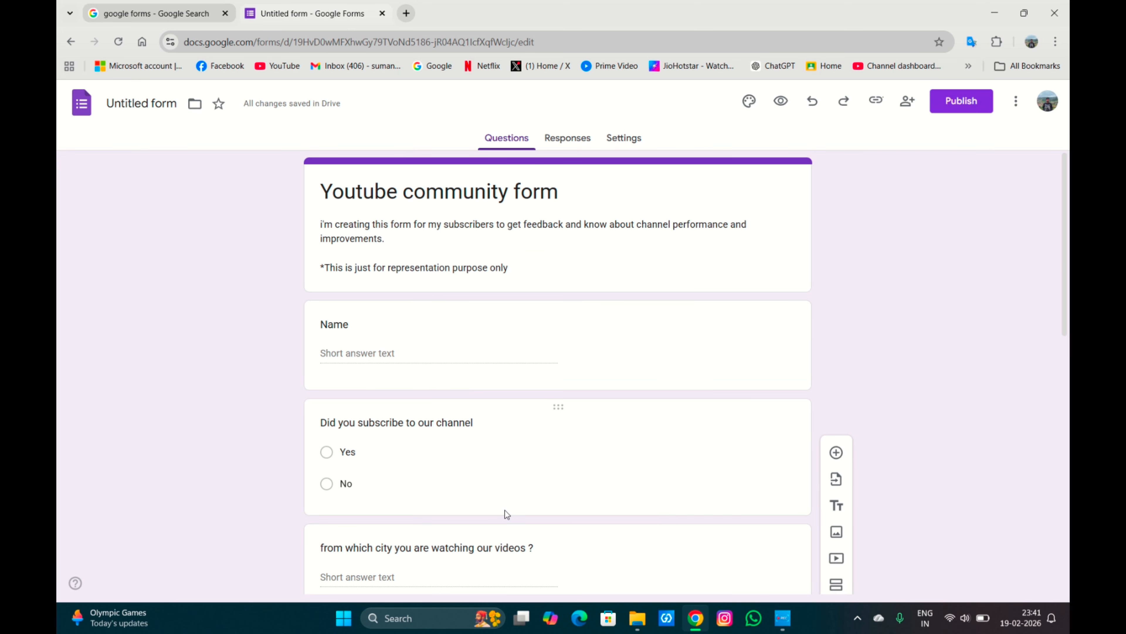
# Set the form's file name to Youtube community form.
pyautogui.click(151, 95)
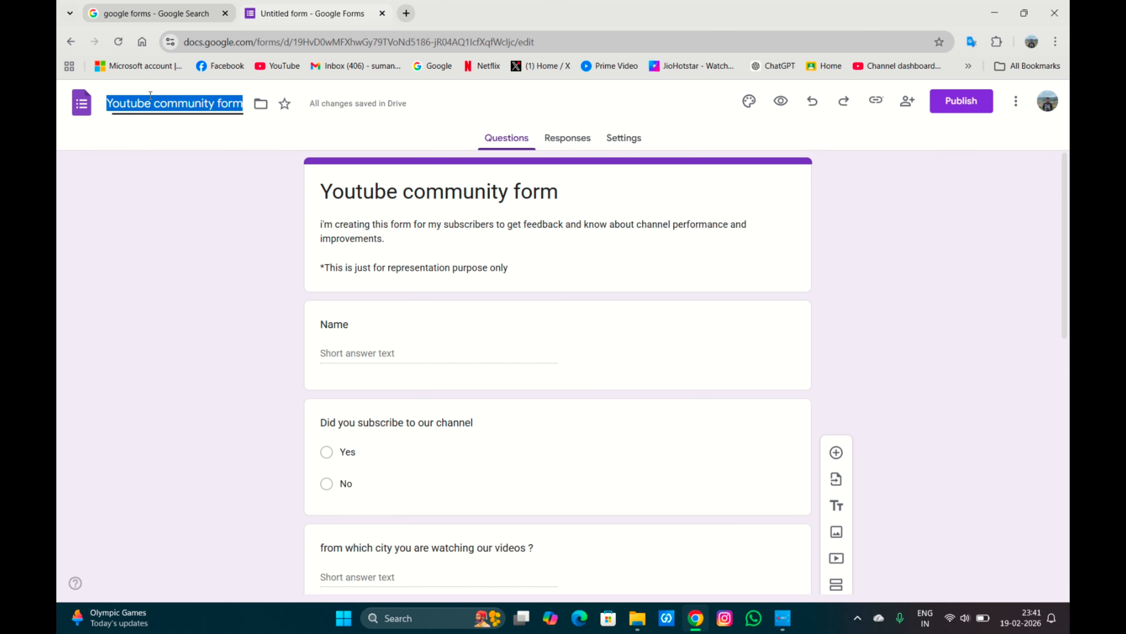
pyautogui.click(170, 142)
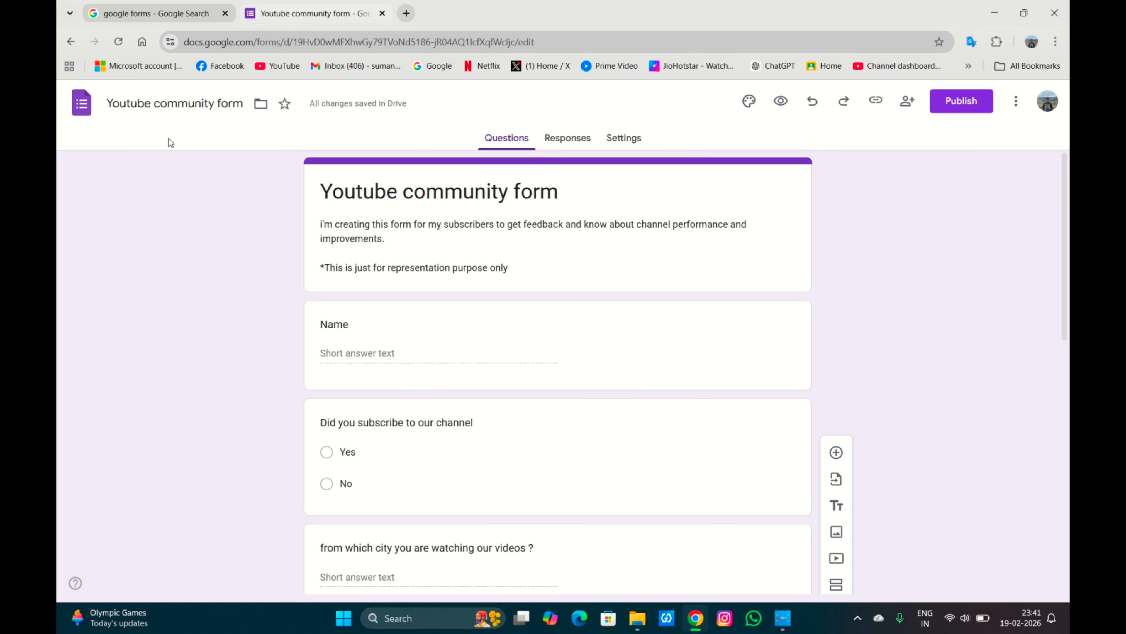
# Open the form settings, expand the responses section and turn on Limit to 1 response.
pyautogui.click(572, 131)
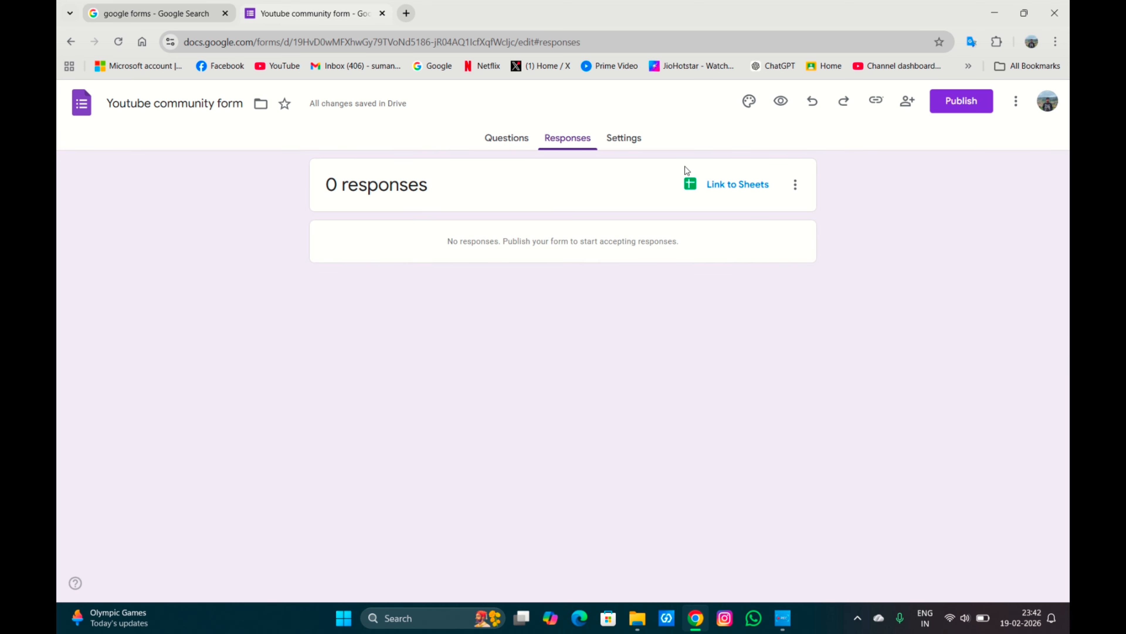
pyautogui.click(615, 141)
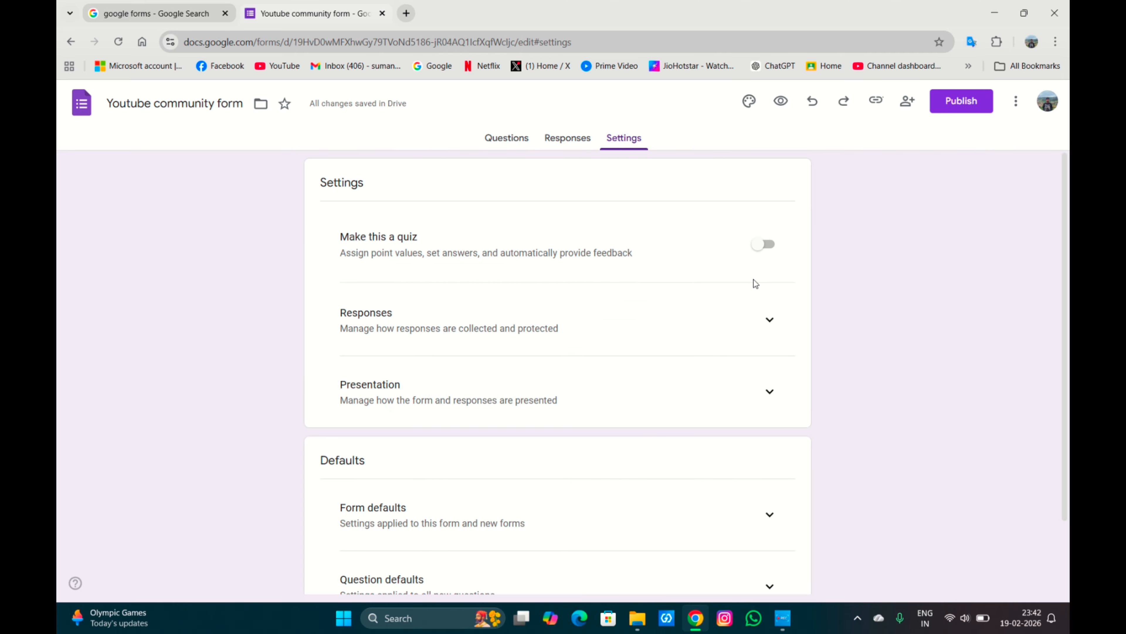
pyautogui.click(765, 331)
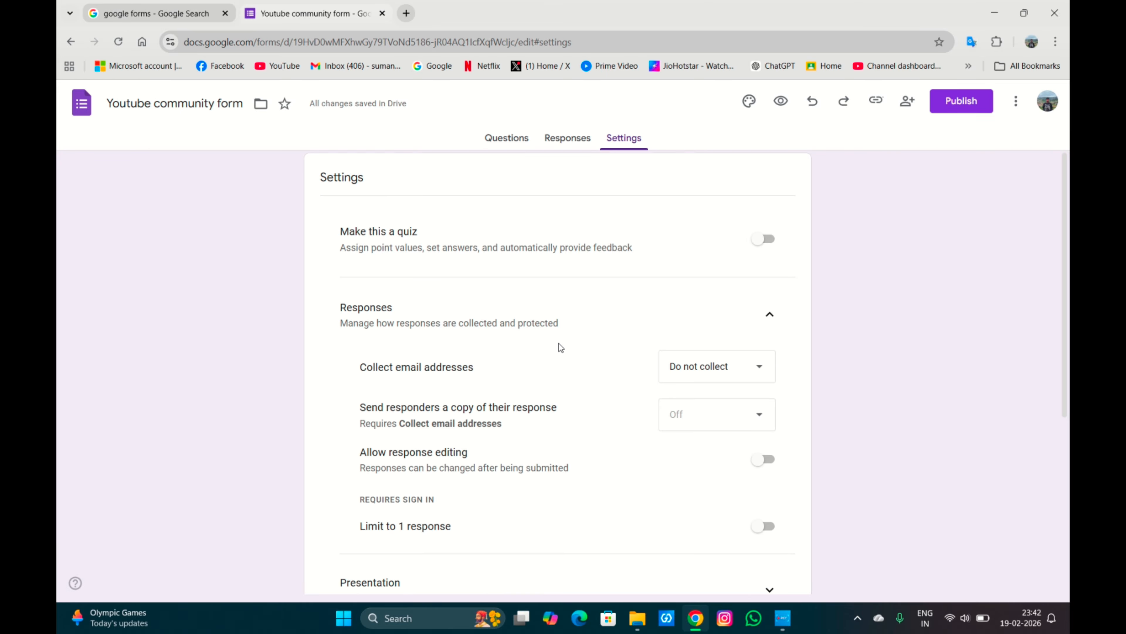
pyautogui.scroll(-2, 561, 347)
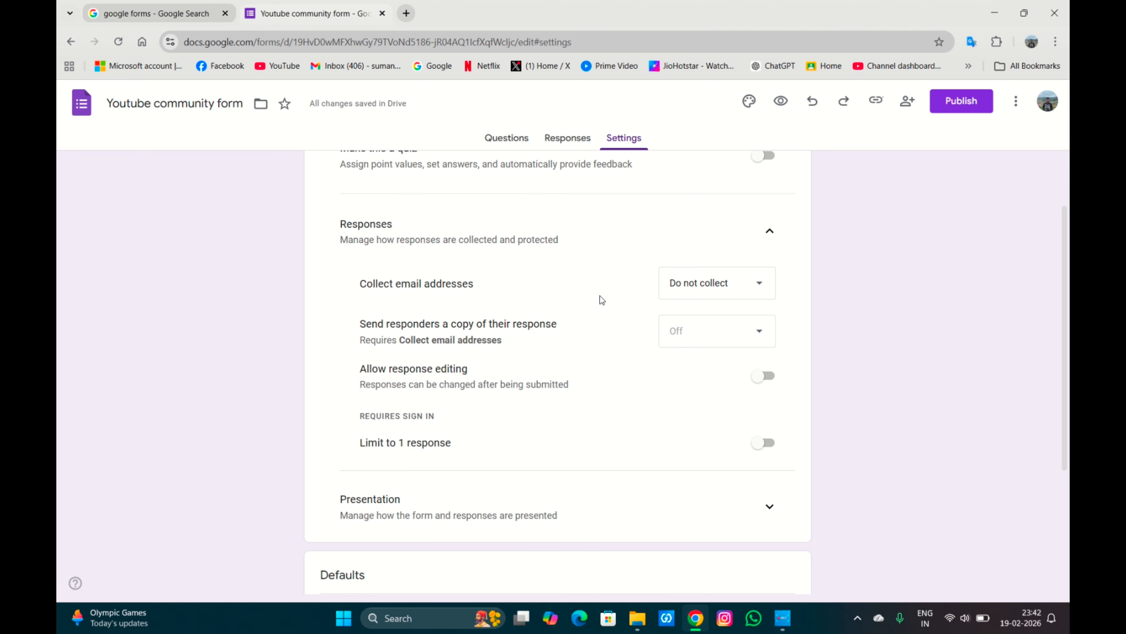
pyautogui.scroll(-1, 600, 296)
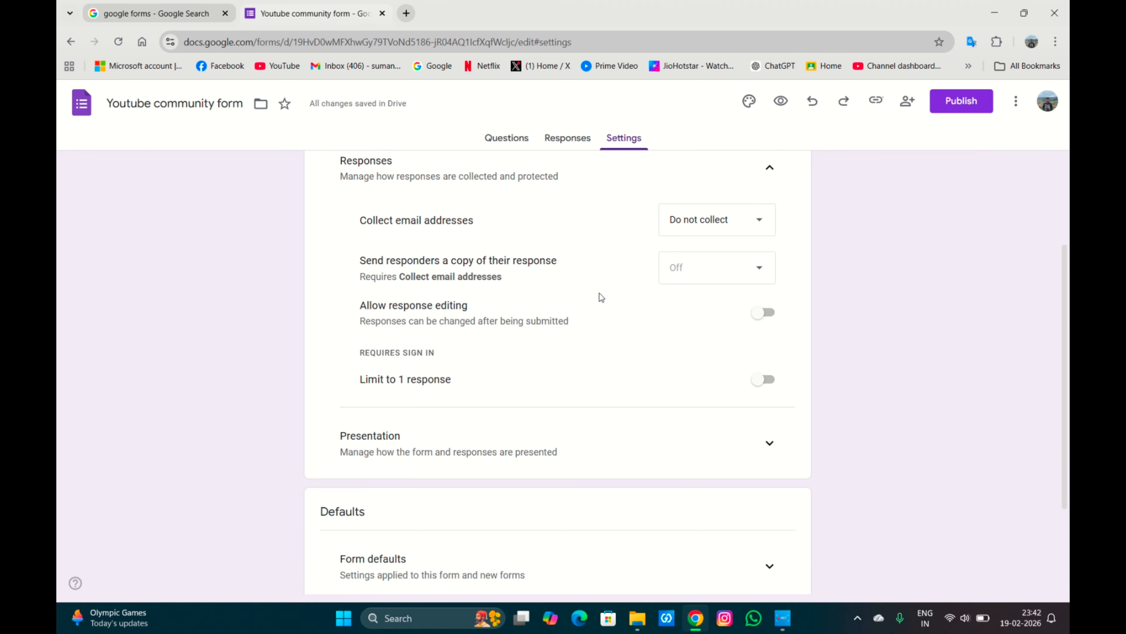
pyautogui.scroll(-1, 598, 297)
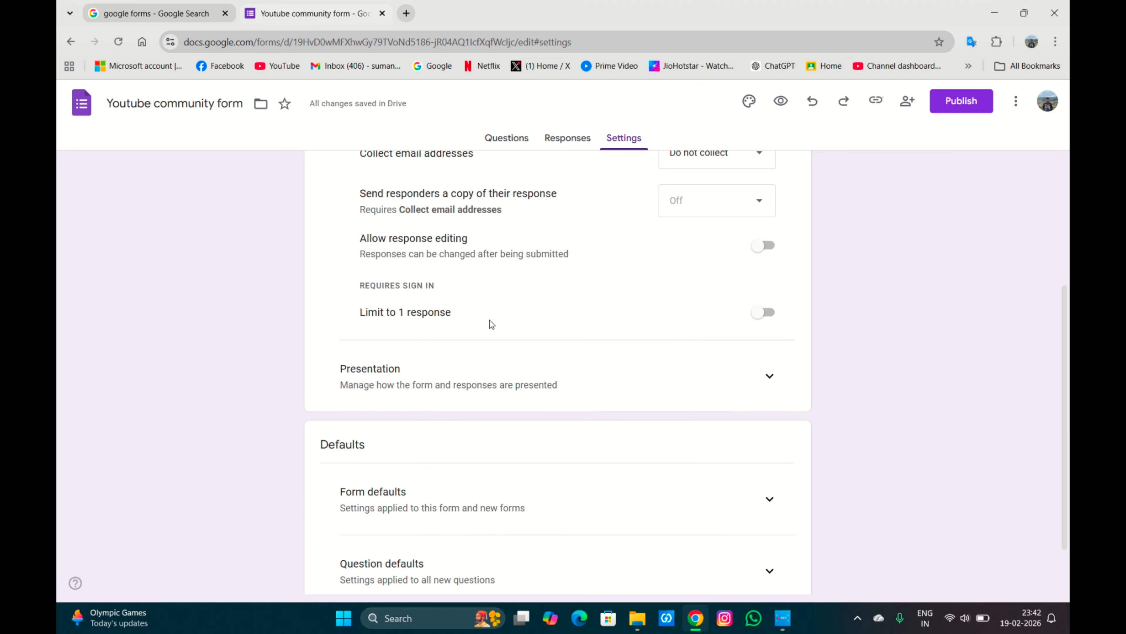
pyautogui.click(767, 313)
pyautogui.scroll(-2, 767, 313)
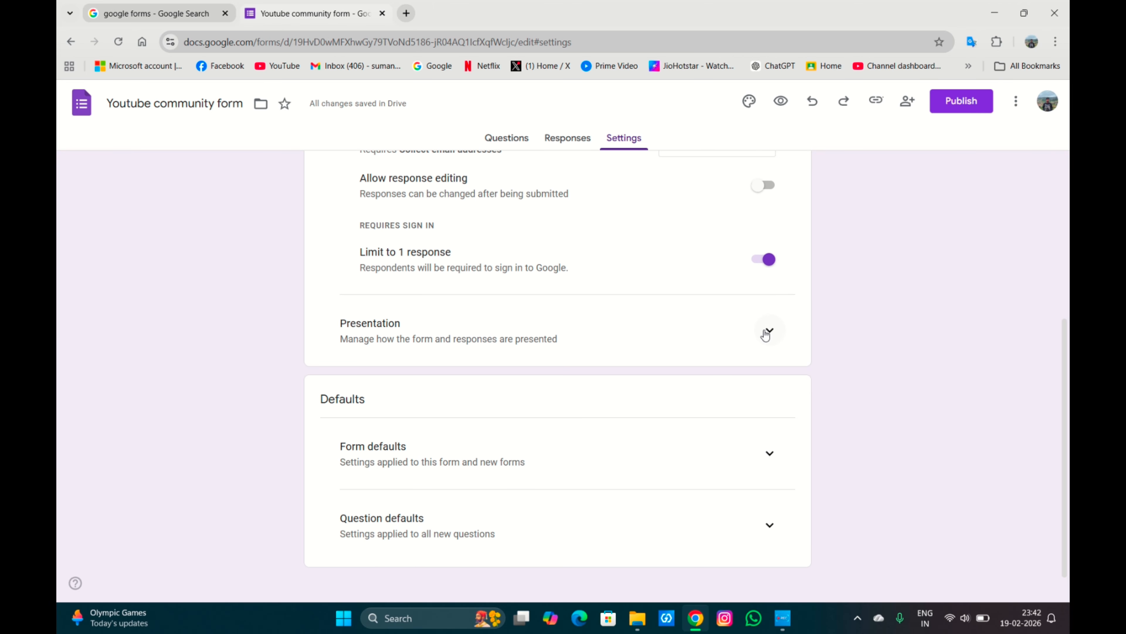
# Expand the presentation settings and turn on Show progress bar.
pyautogui.click(768, 332)
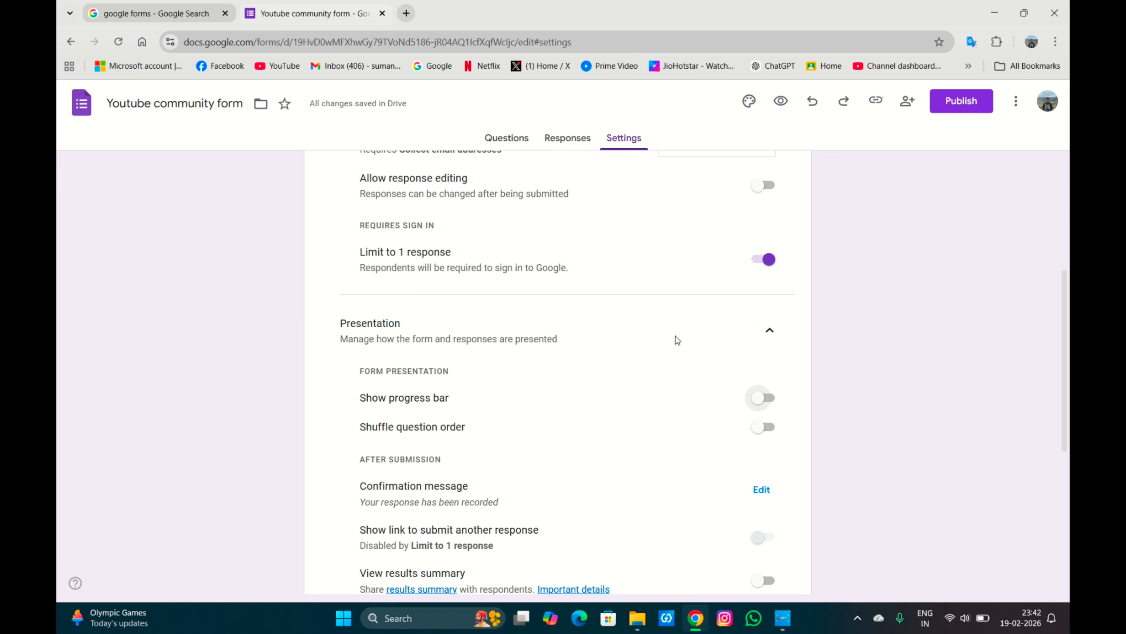
pyautogui.scroll(-3, 674, 339)
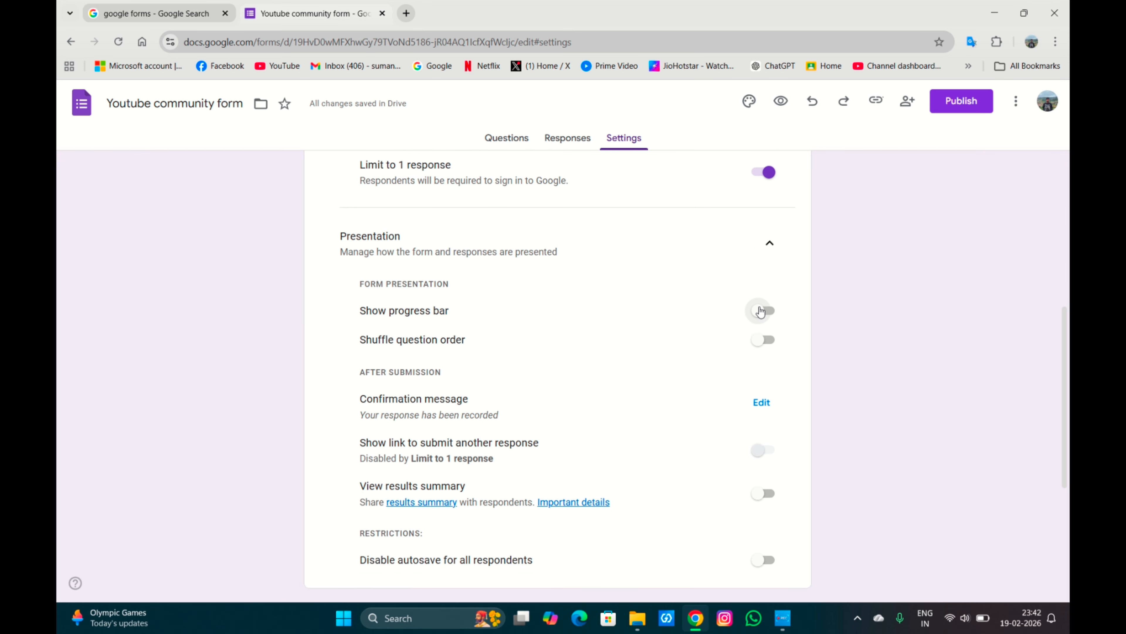
pyautogui.click(760, 311)
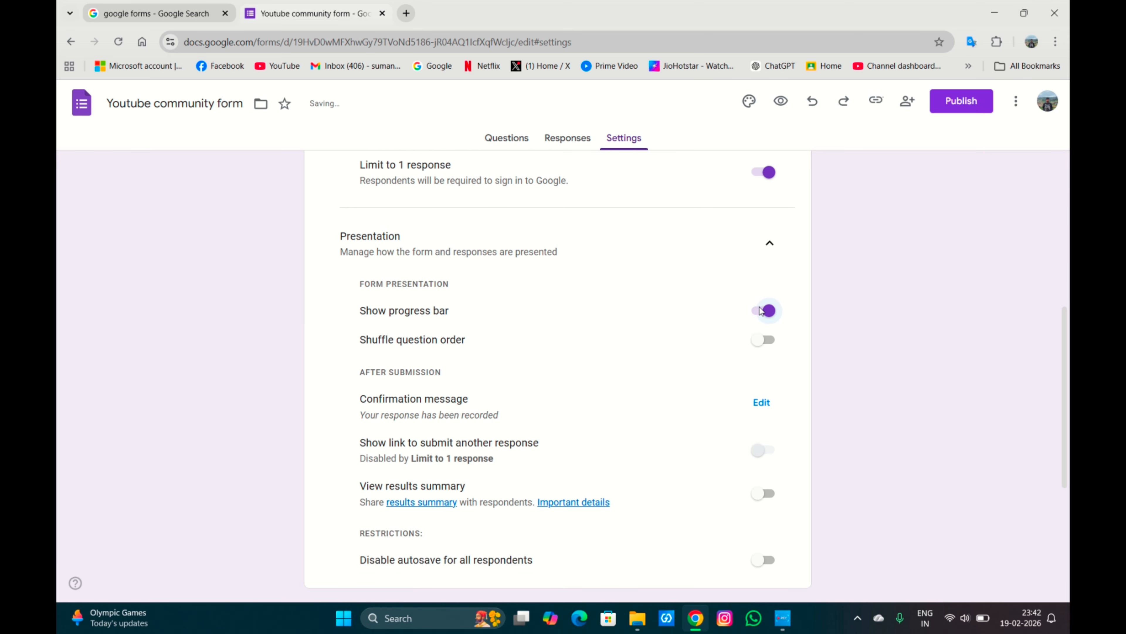
pyautogui.scroll(-2, 760, 311)
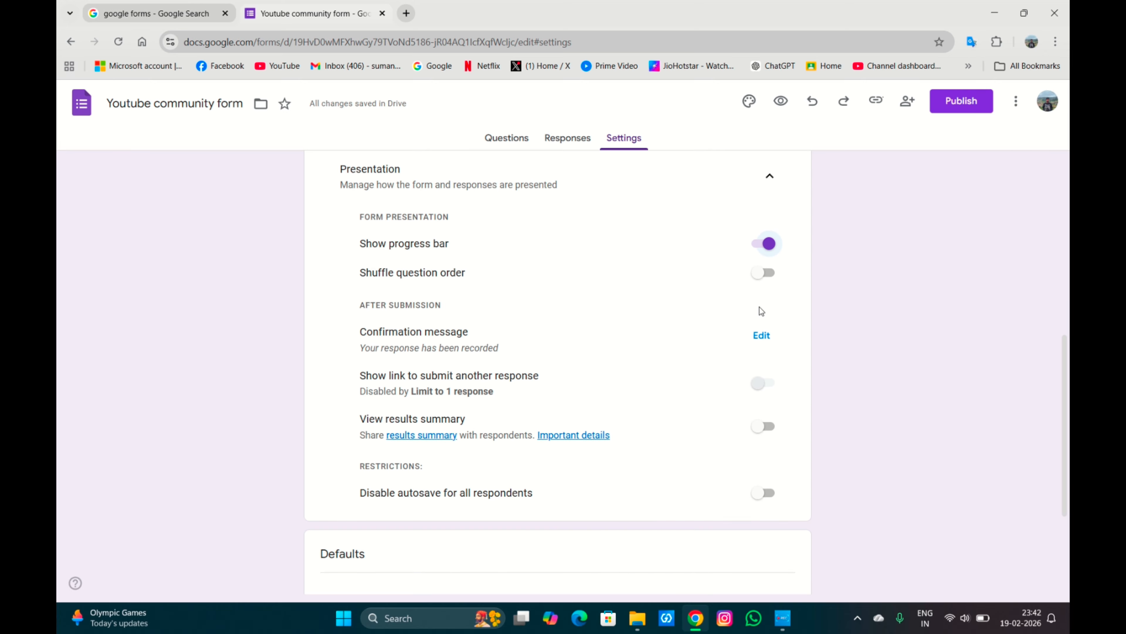
pyautogui.scroll(-2, 760, 311)
pyautogui.scroll(-1, 760, 311)
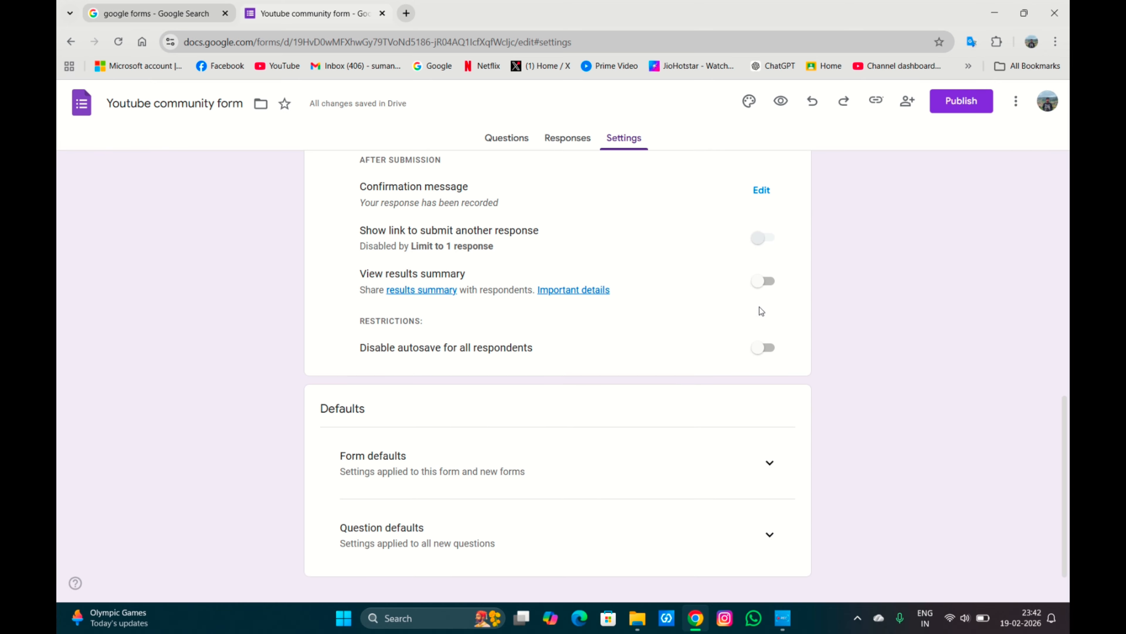
# Expand the form defaults and question defaults sections to review their settings.
pyautogui.scroll(-1, 621, 461)
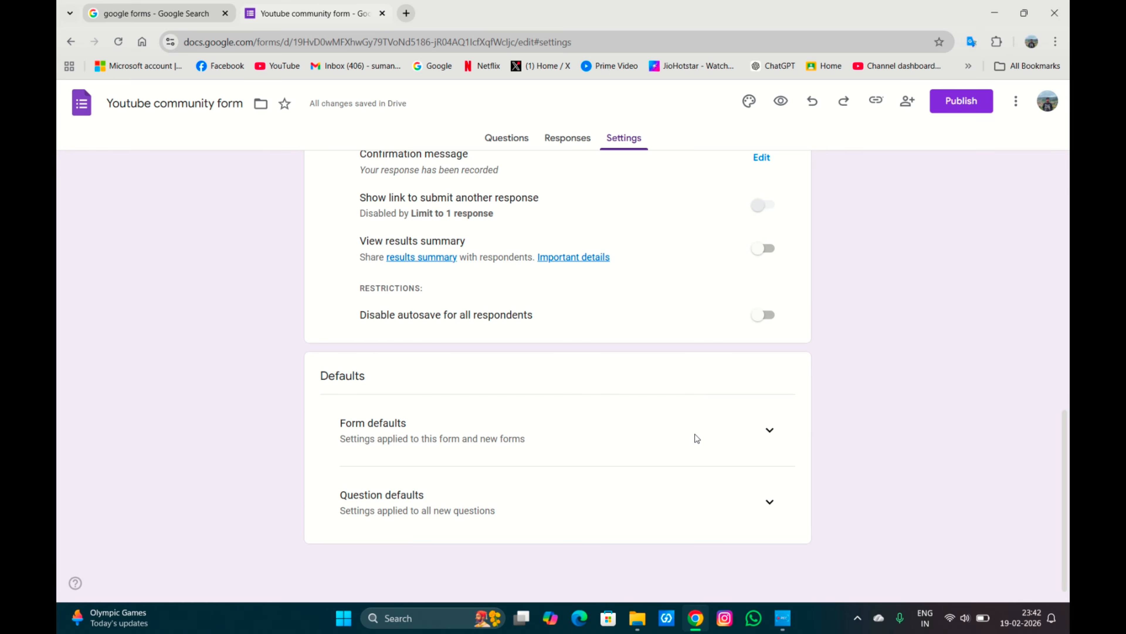
pyautogui.click(772, 433)
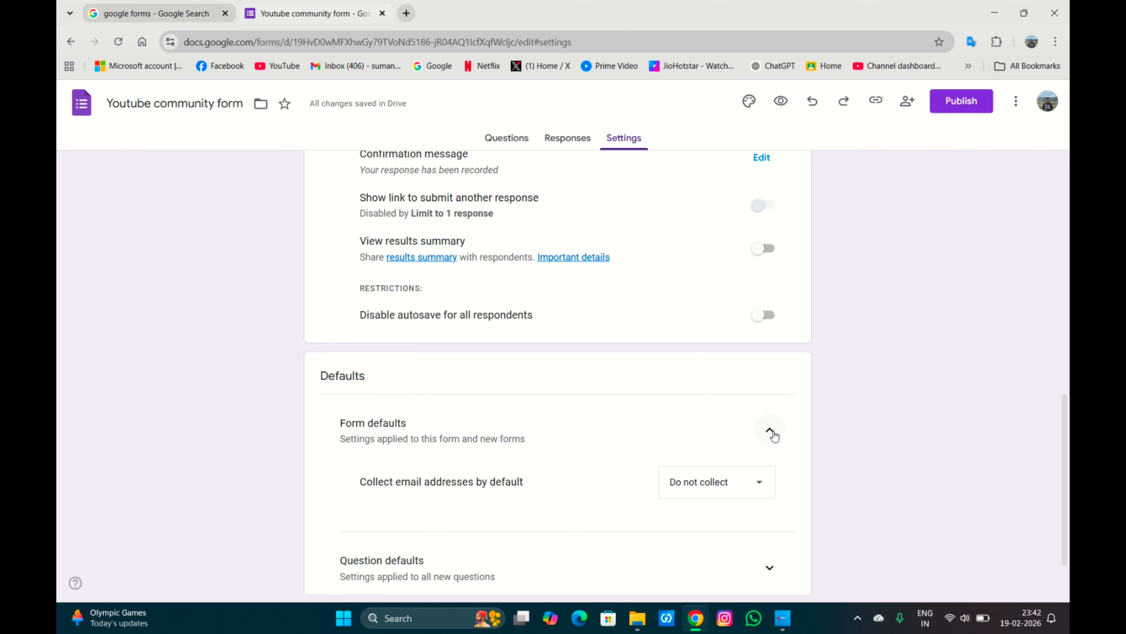
pyautogui.scroll(-2, 773, 435)
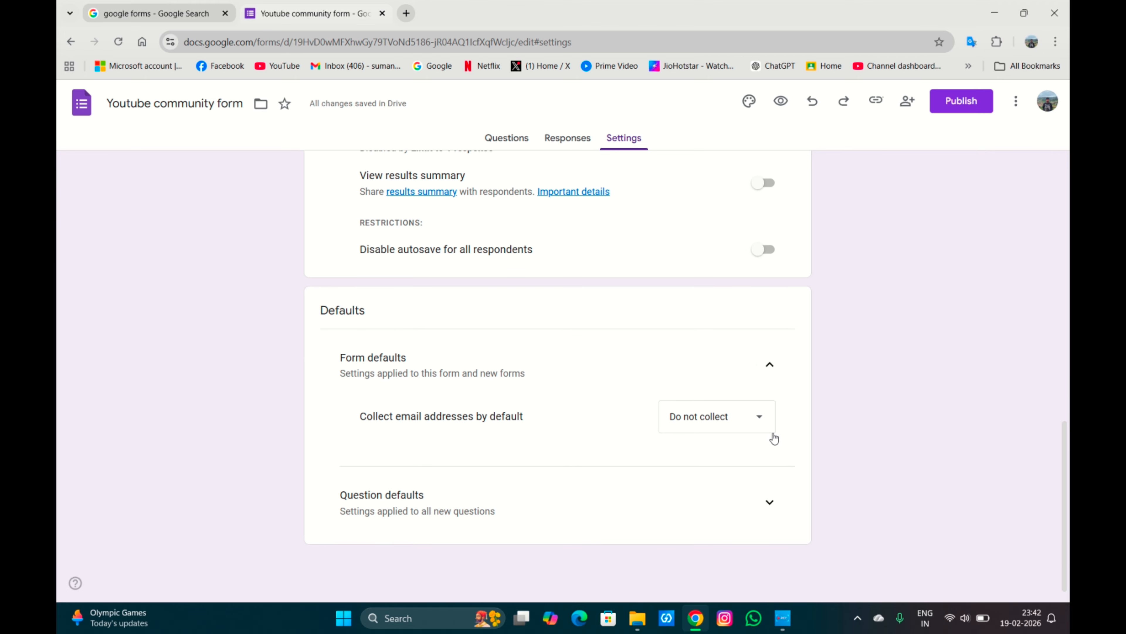
pyautogui.click(769, 500)
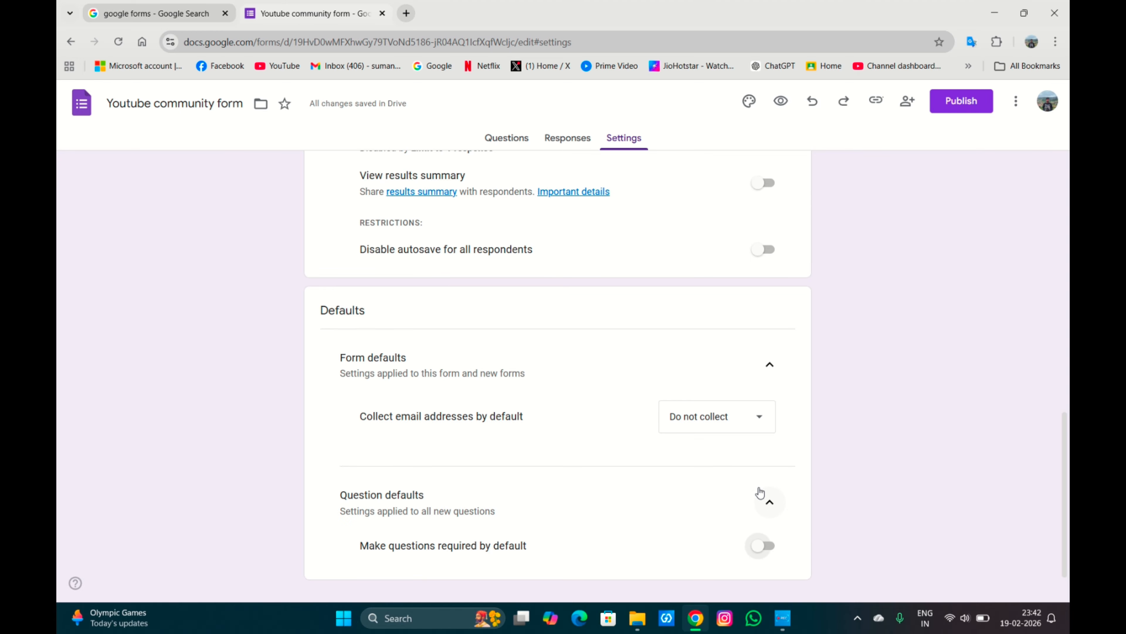
pyautogui.scroll(-1, 722, 464)
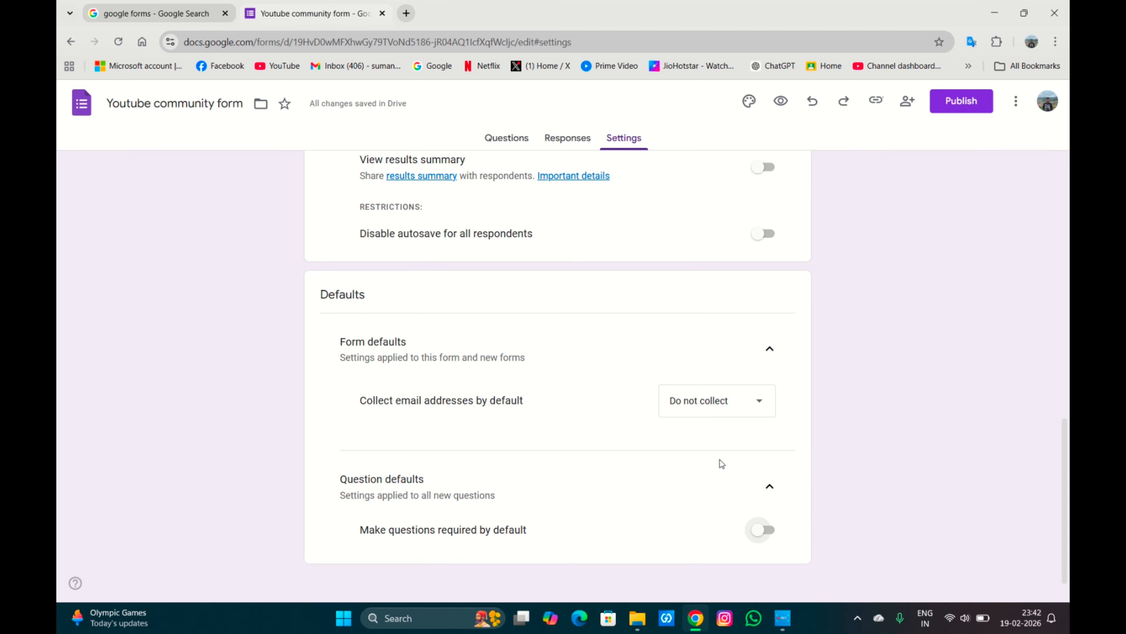
pyautogui.scroll(10, 721, 463)
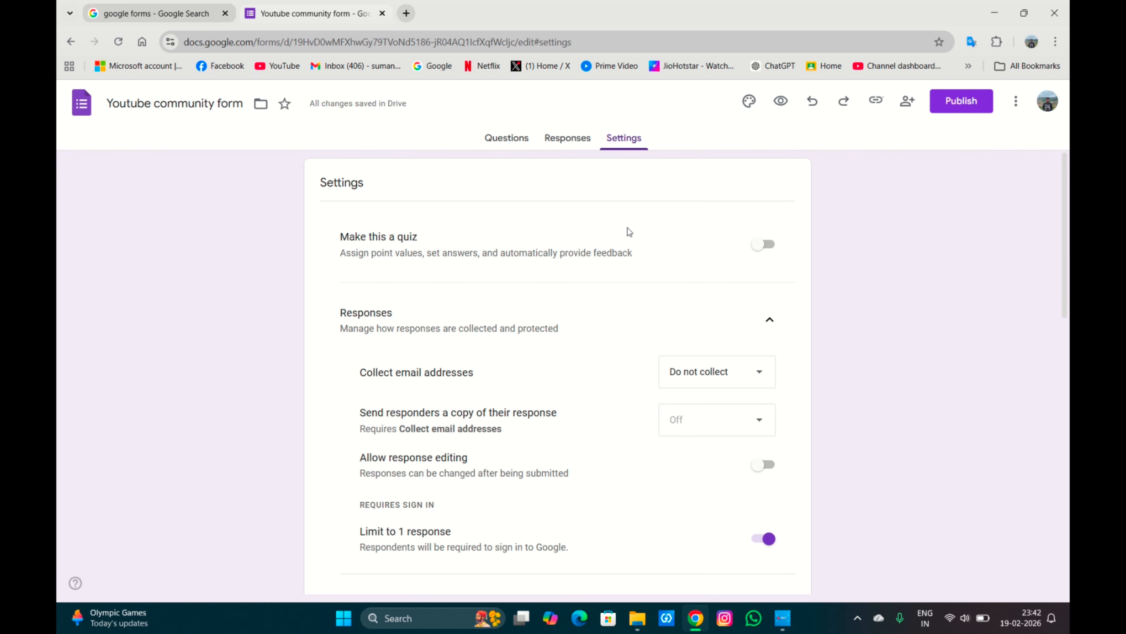
# Publish the form for anyone with the link and copy its responder link.
pyautogui.click(521, 150)
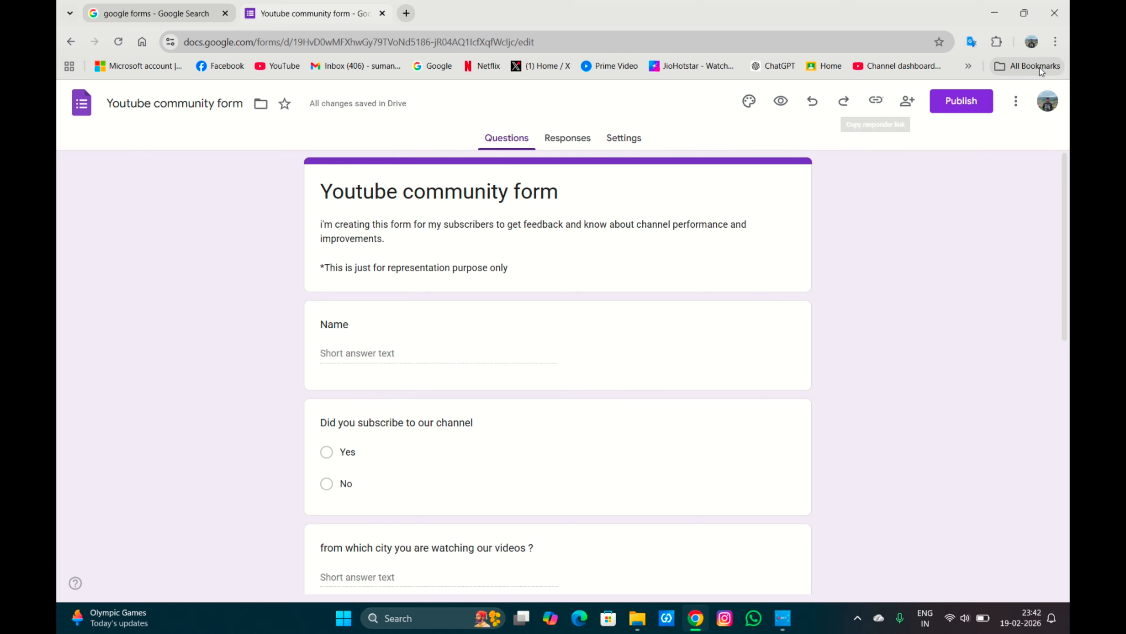
pyautogui.click(975, 103)
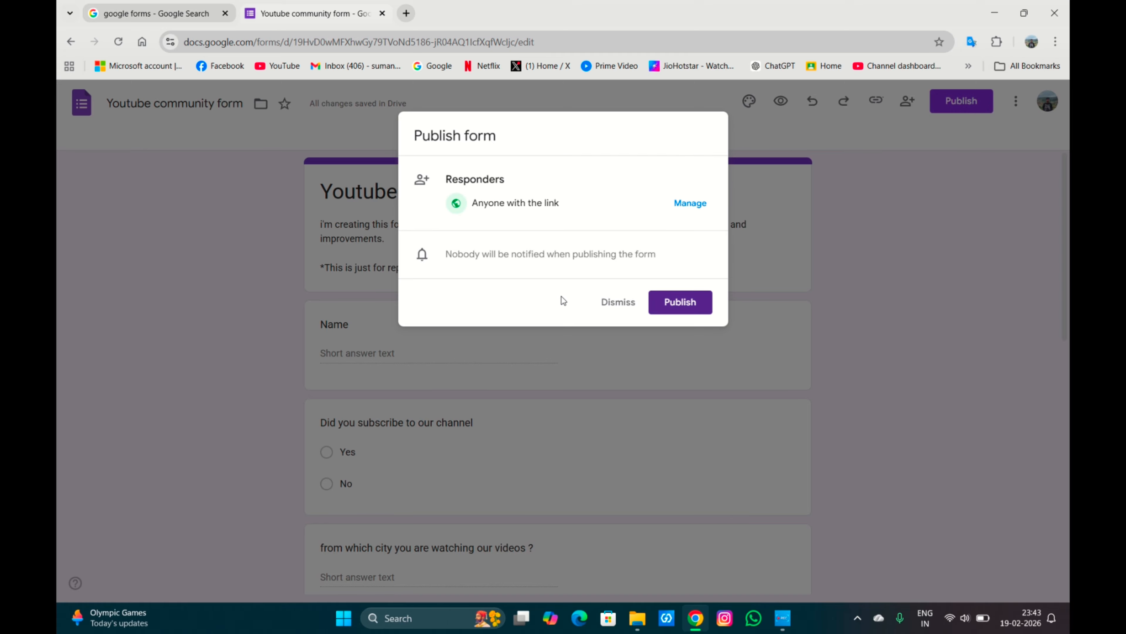
pyautogui.click(678, 300)
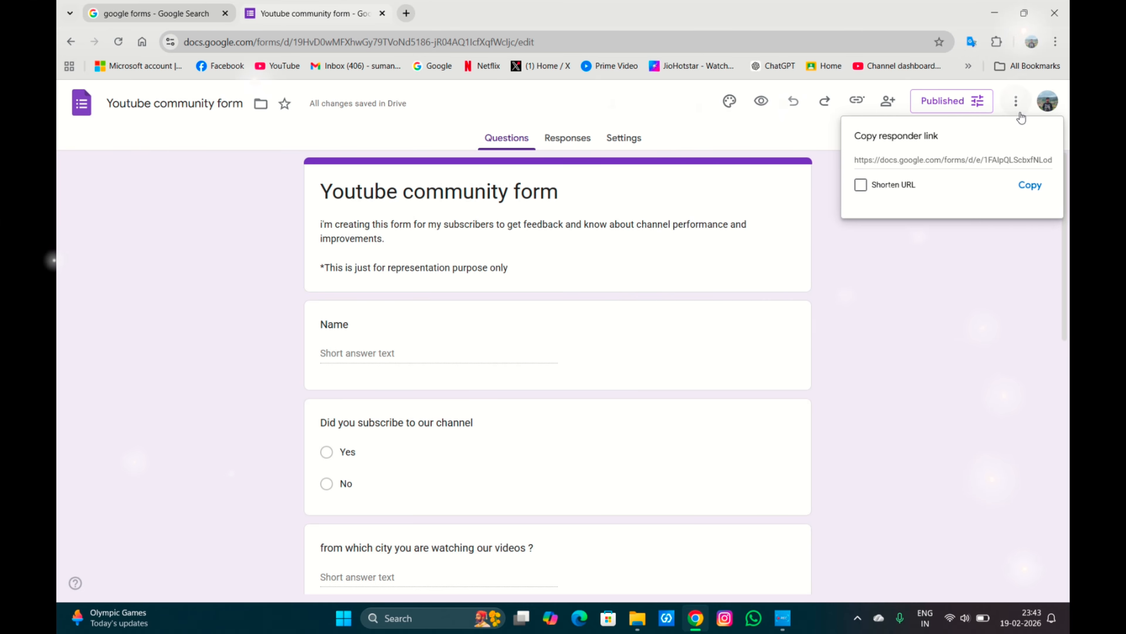
pyautogui.click(1029, 186)
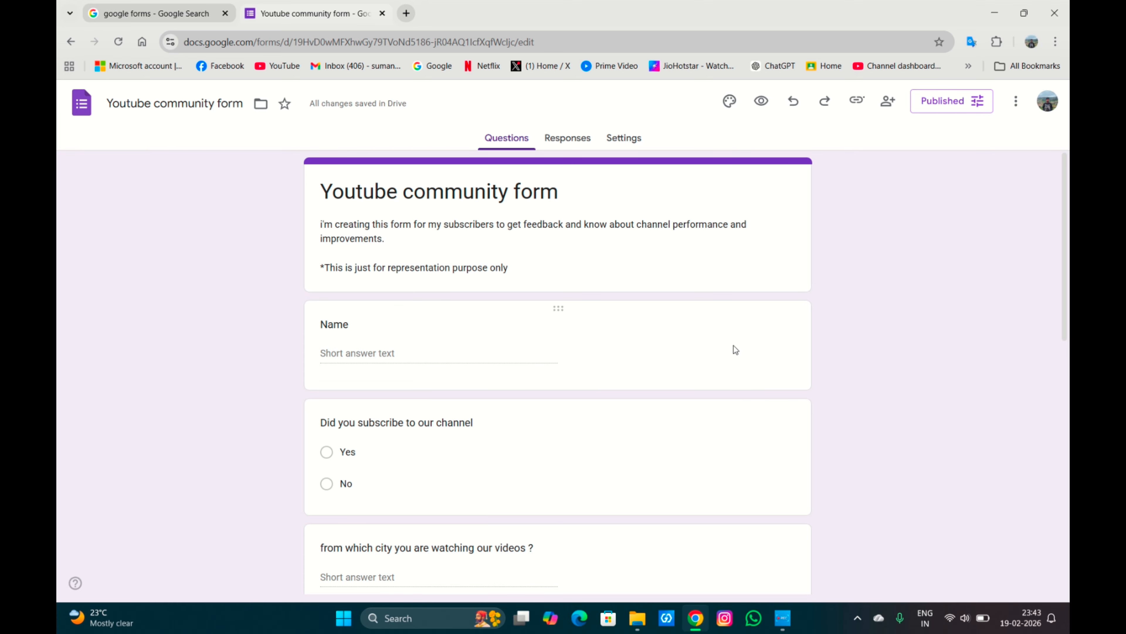
# Scroll through the published form's questions to review them.
pyautogui.scroll(-2, 709, 367)
pyautogui.scroll(-3, 710, 365)
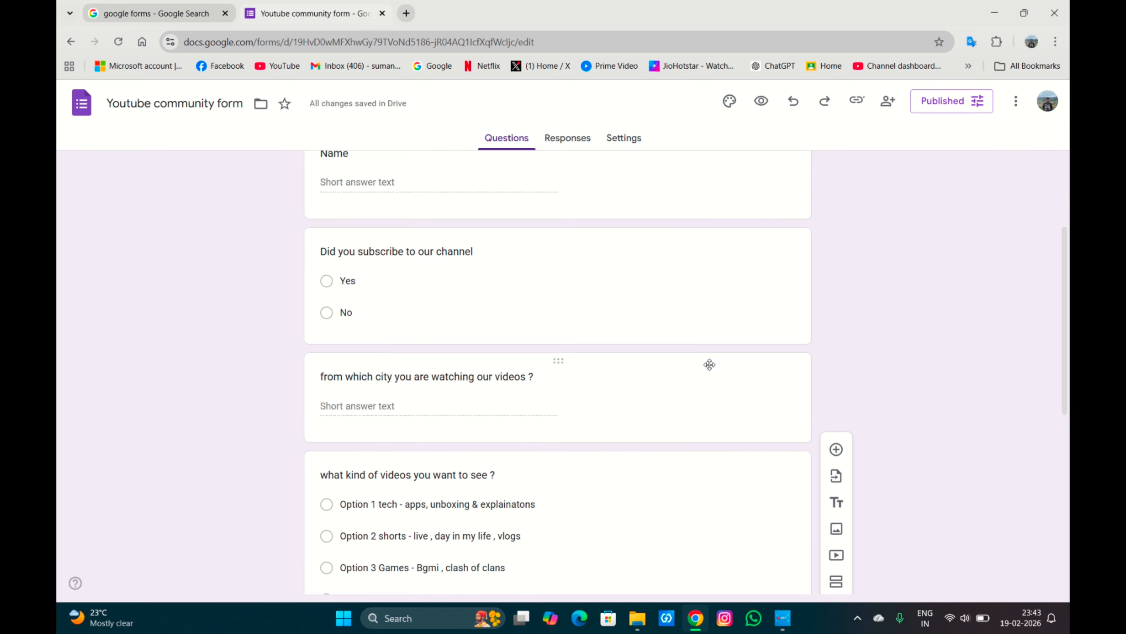
pyautogui.scroll(-2, 709, 364)
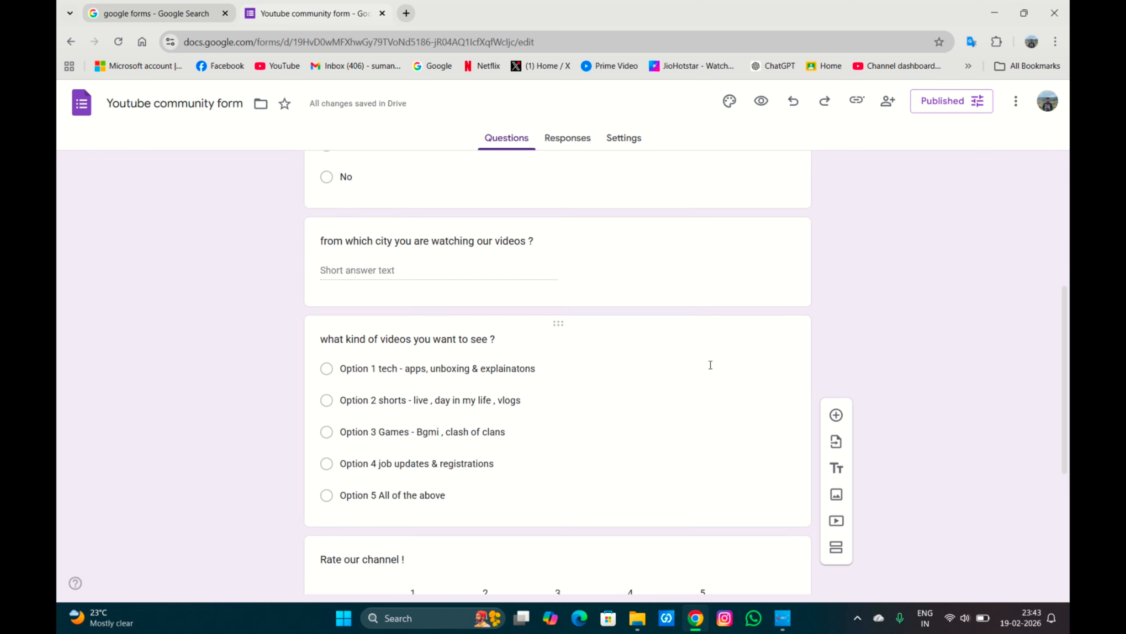
pyautogui.scroll(-2, 711, 364)
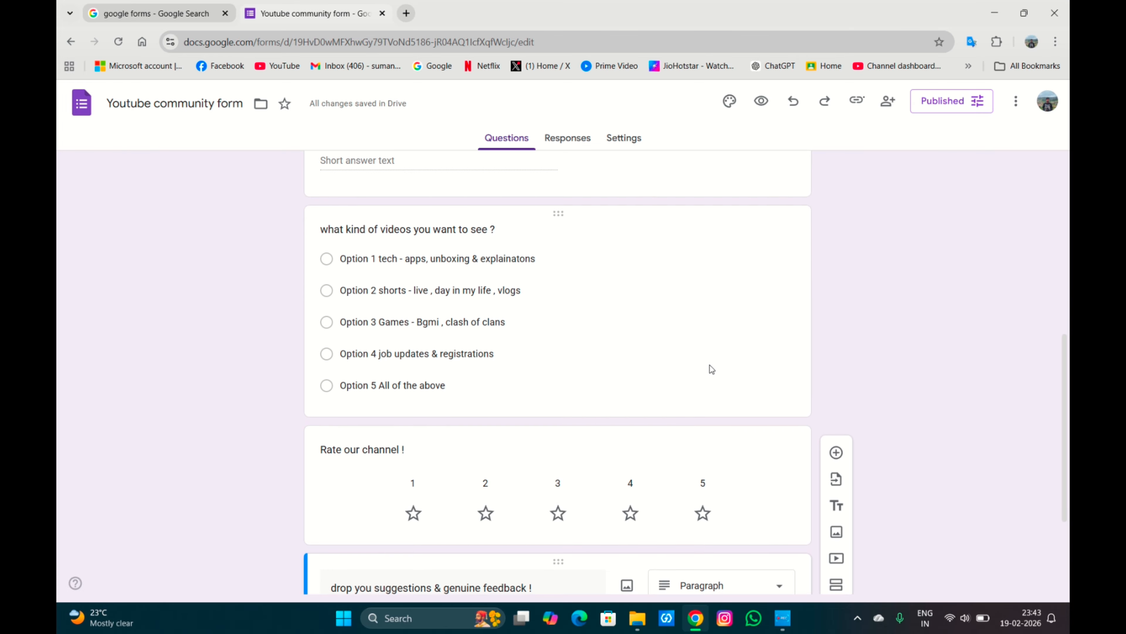
pyautogui.scroll(1, 711, 368)
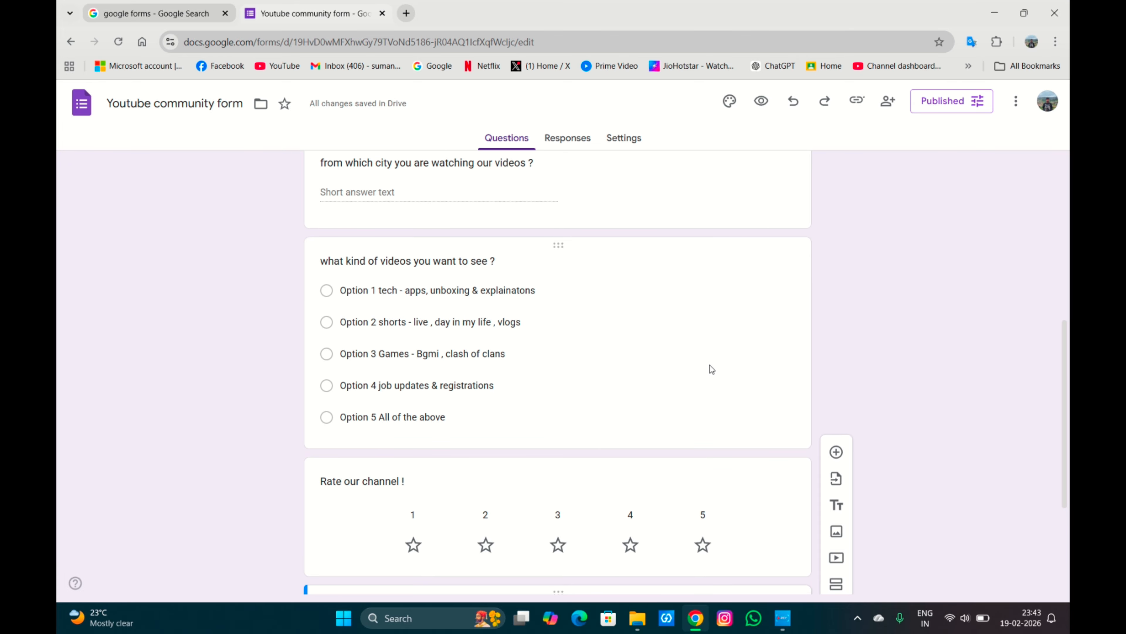
pyautogui.scroll(1, 711, 369)
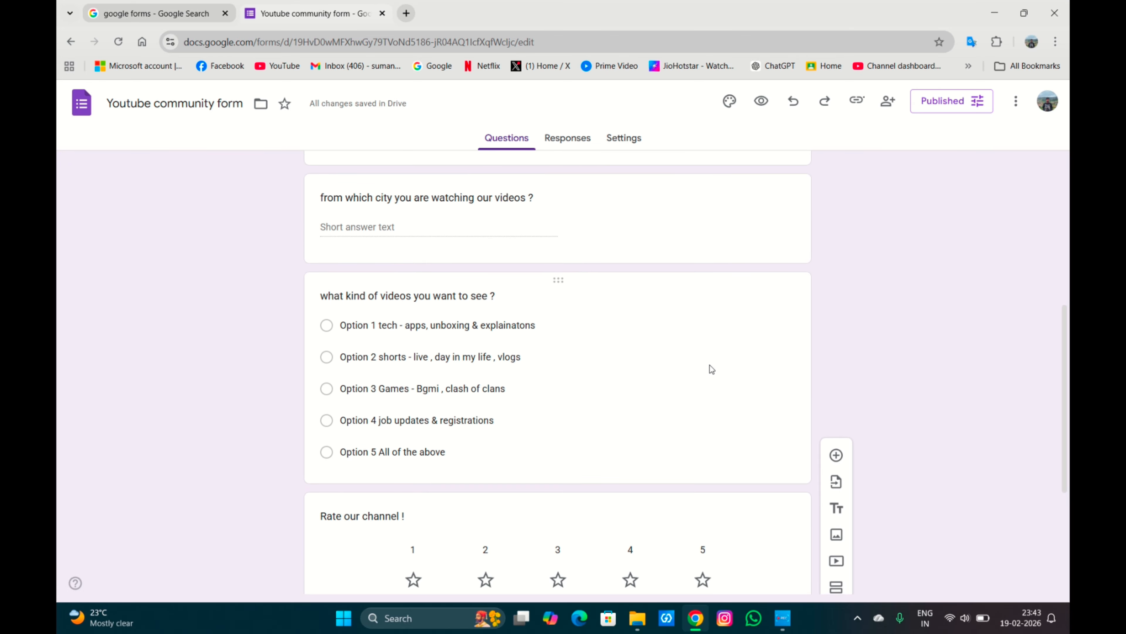
pyautogui.scroll(7, 711, 369)
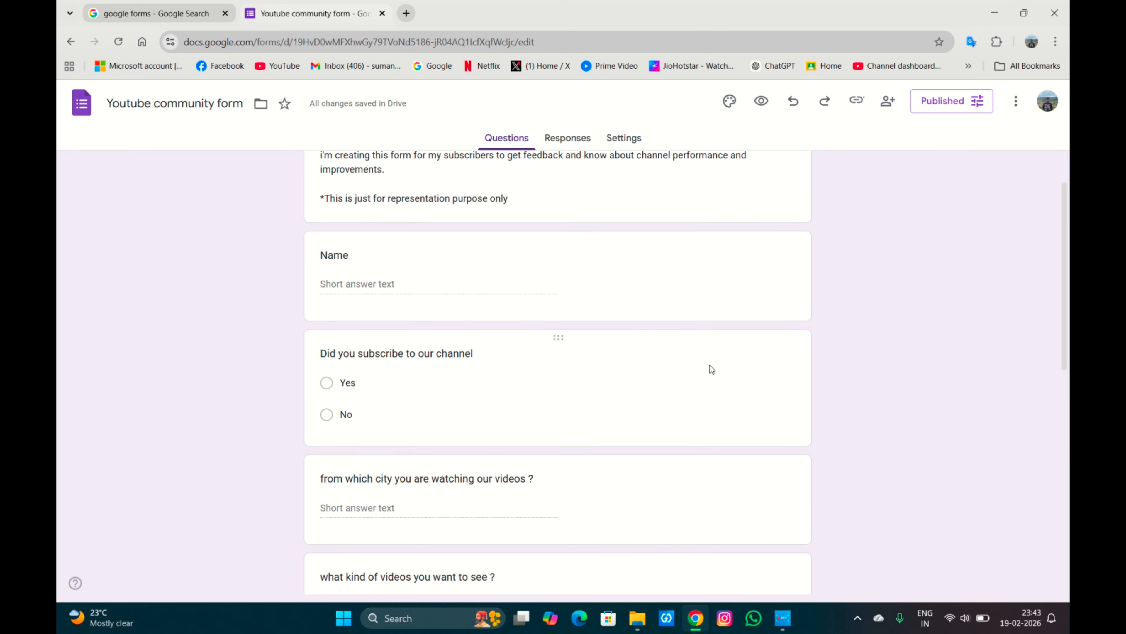